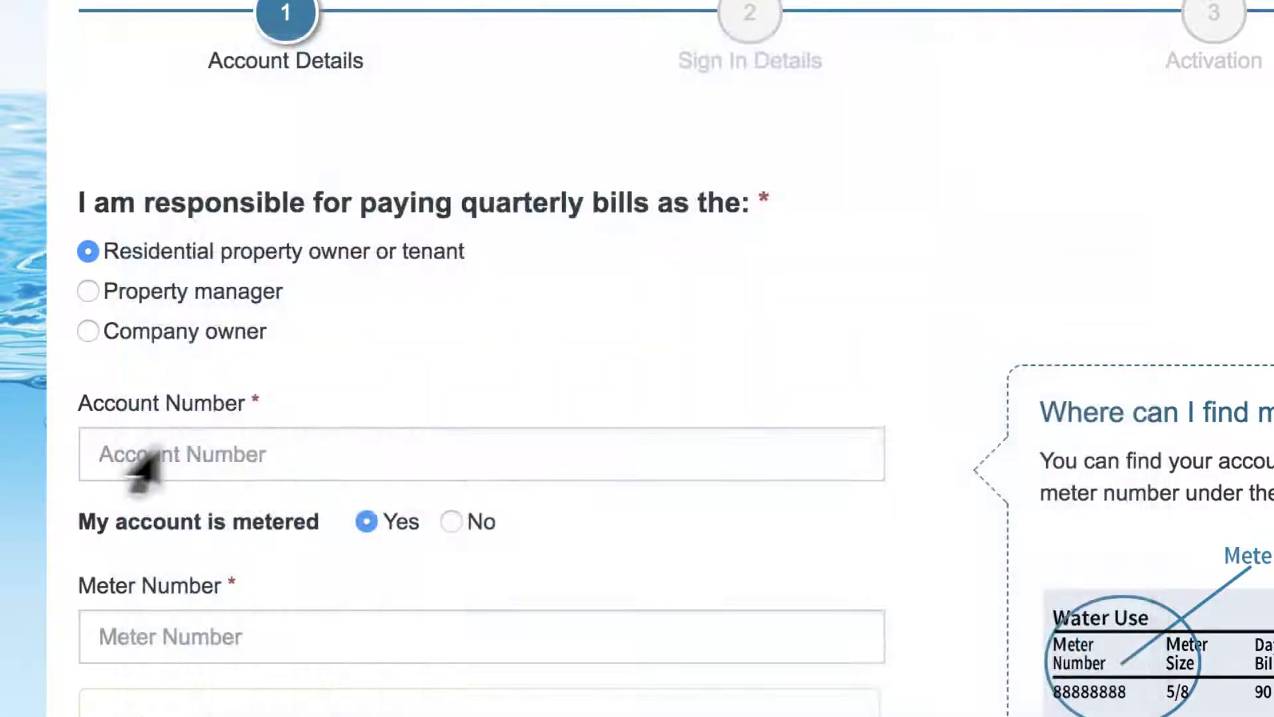
# Enter the utility account and meter numbers, accept the terms of use, and submit them for address verification
pyautogui.click(302, 469)
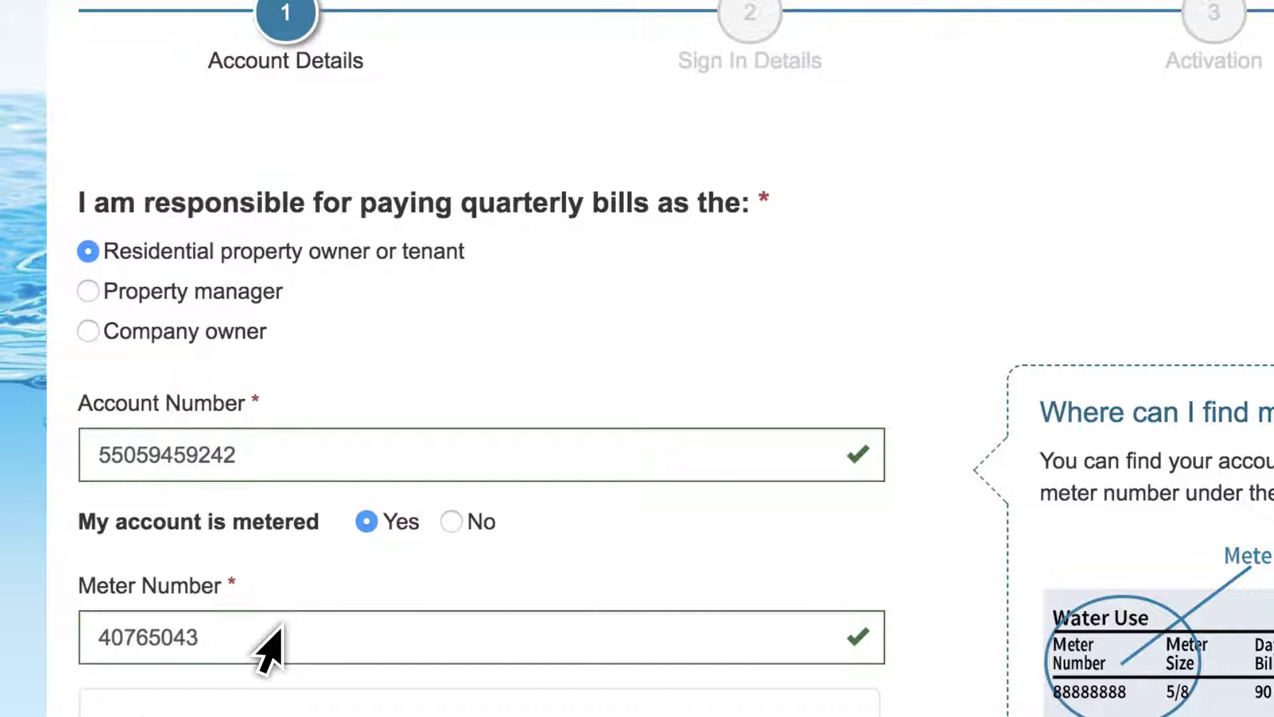
pyautogui.scroll(-5, 269, 647)
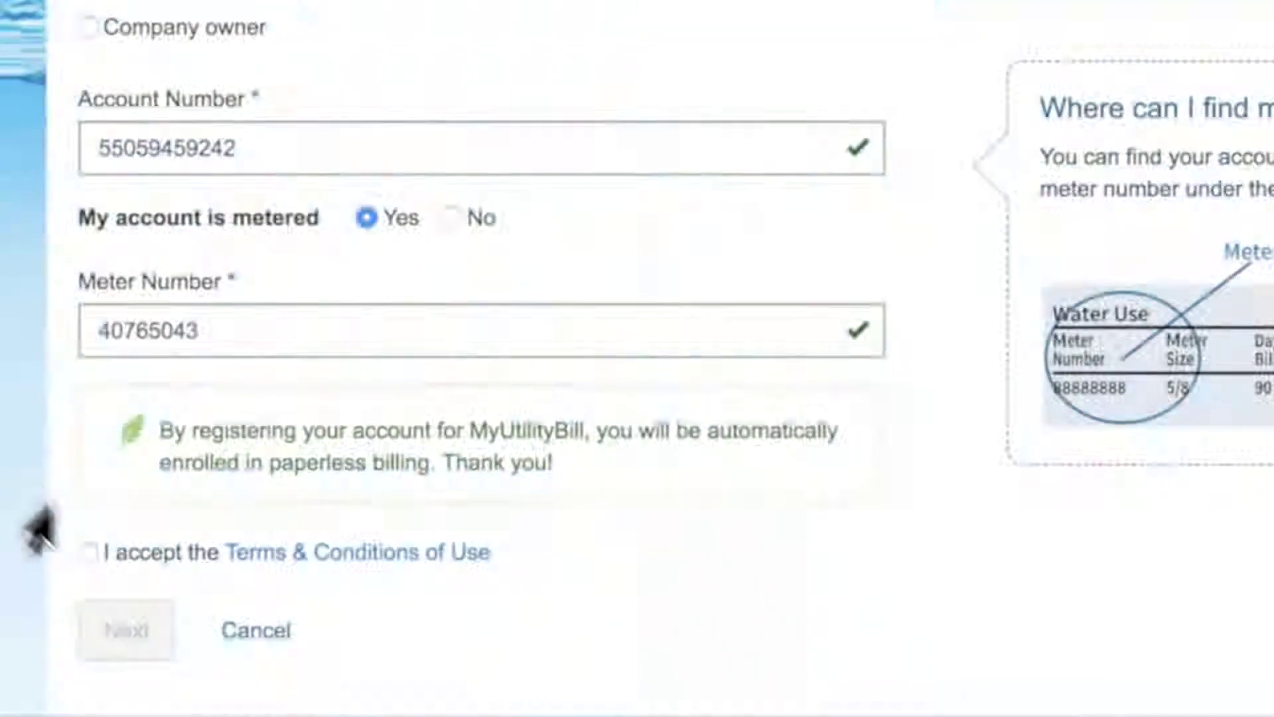
pyautogui.click(87, 551)
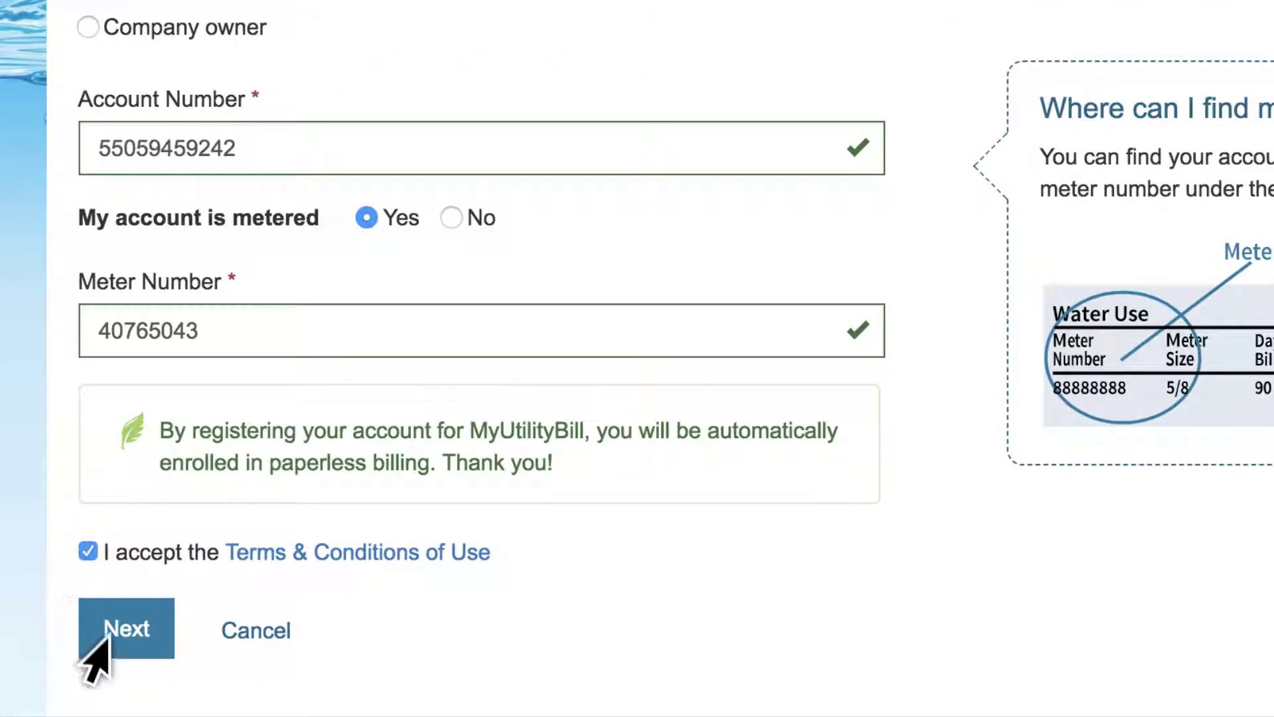
pyautogui.click(93, 647)
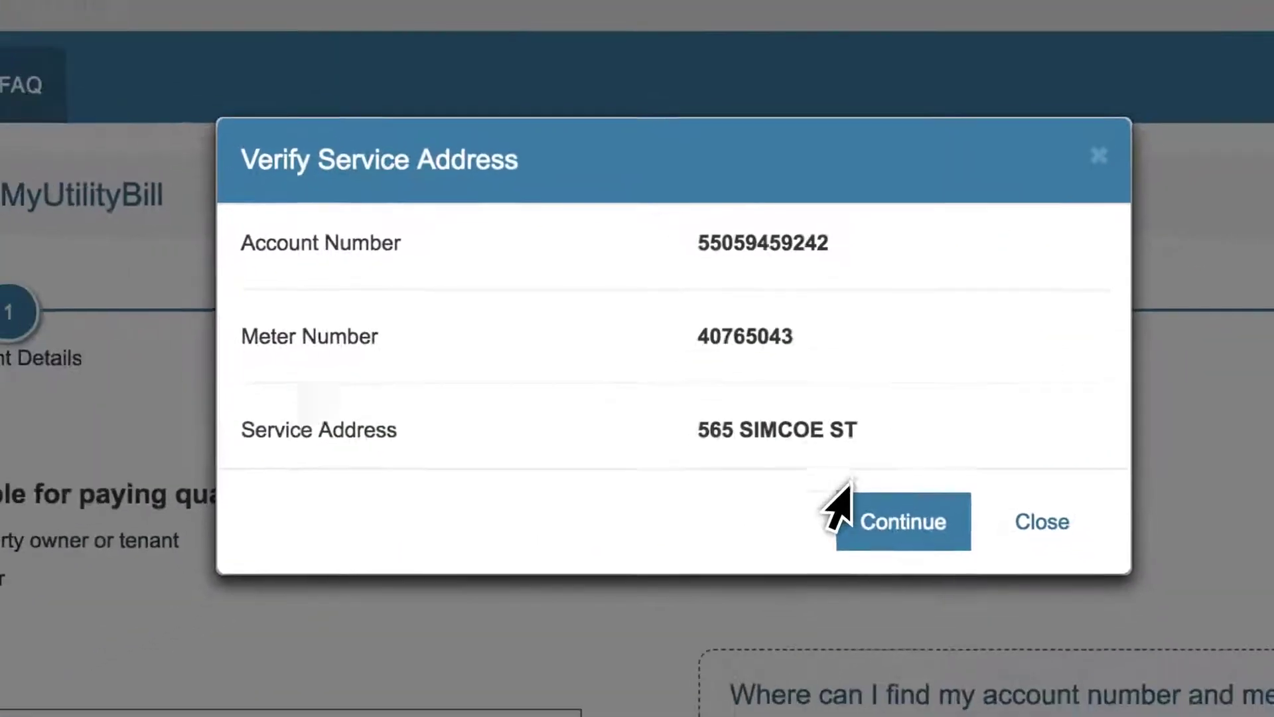
# Confirm the service address, choose the customer's name, and enter the account password twice
pyautogui.click(850, 459)
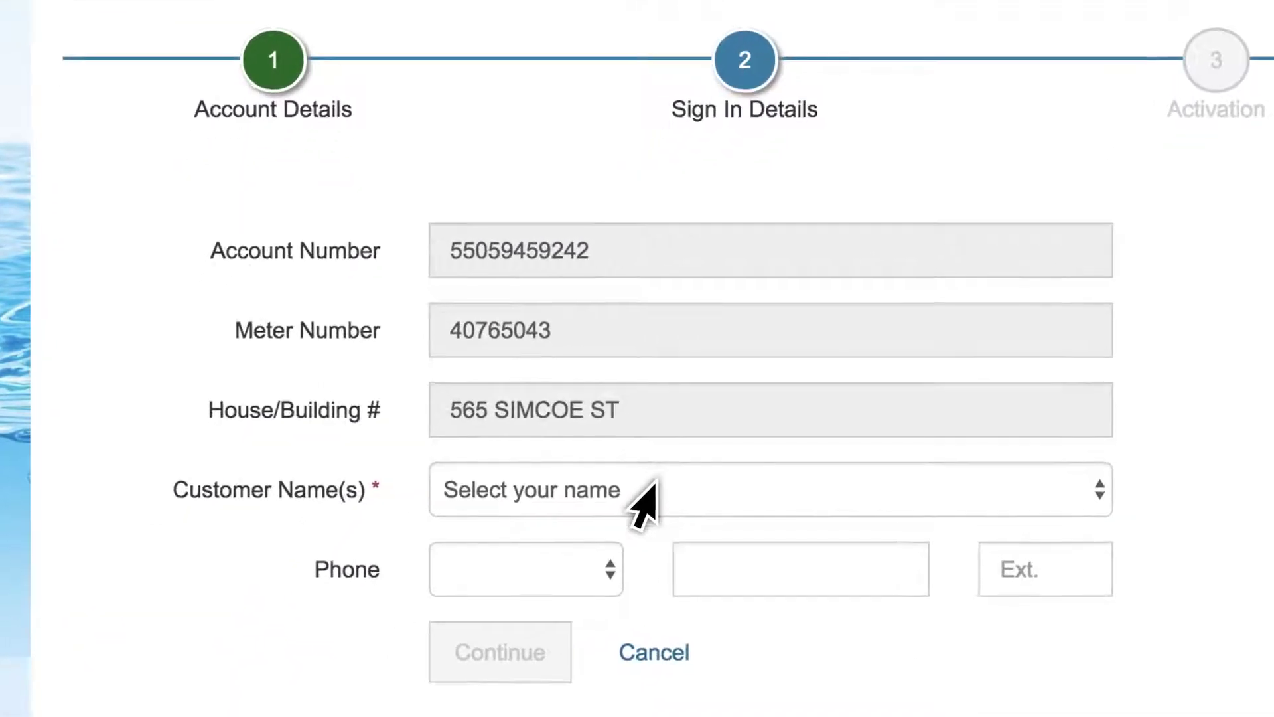
pyautogui.click(485, 604)
pyautogui.click(440, 665)
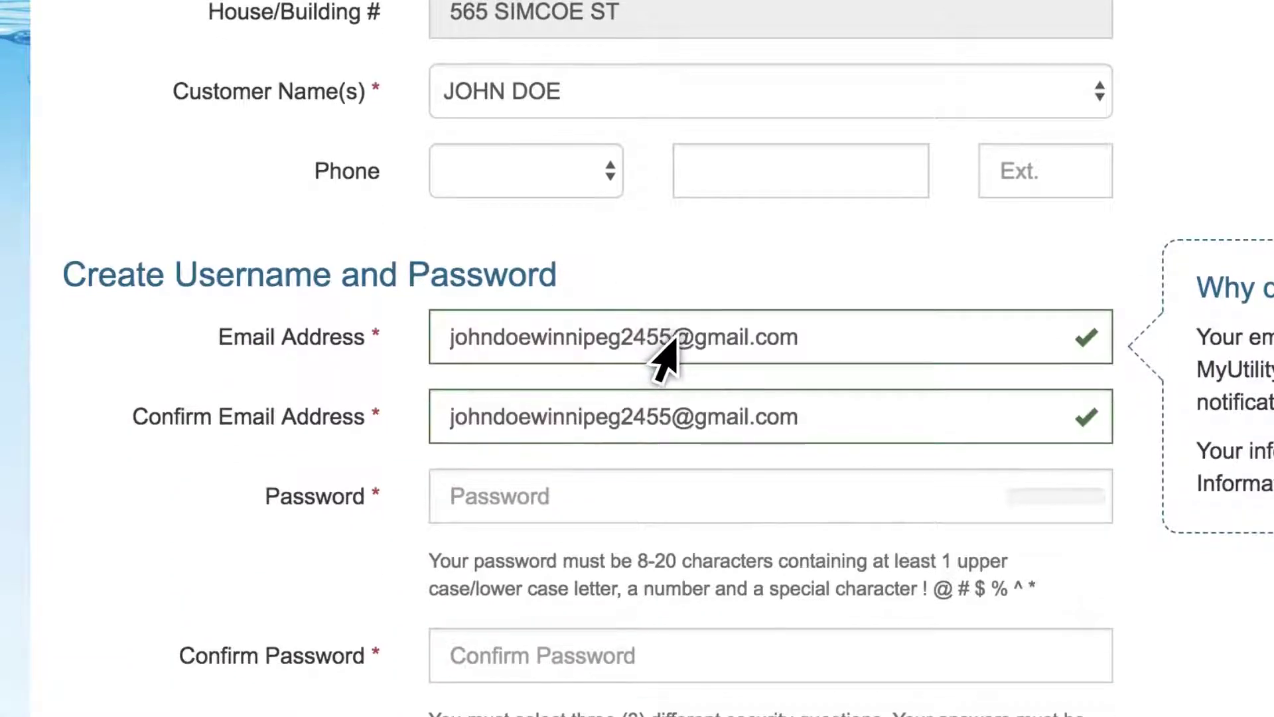
pyautogui.scroll(-2, 663, 358)
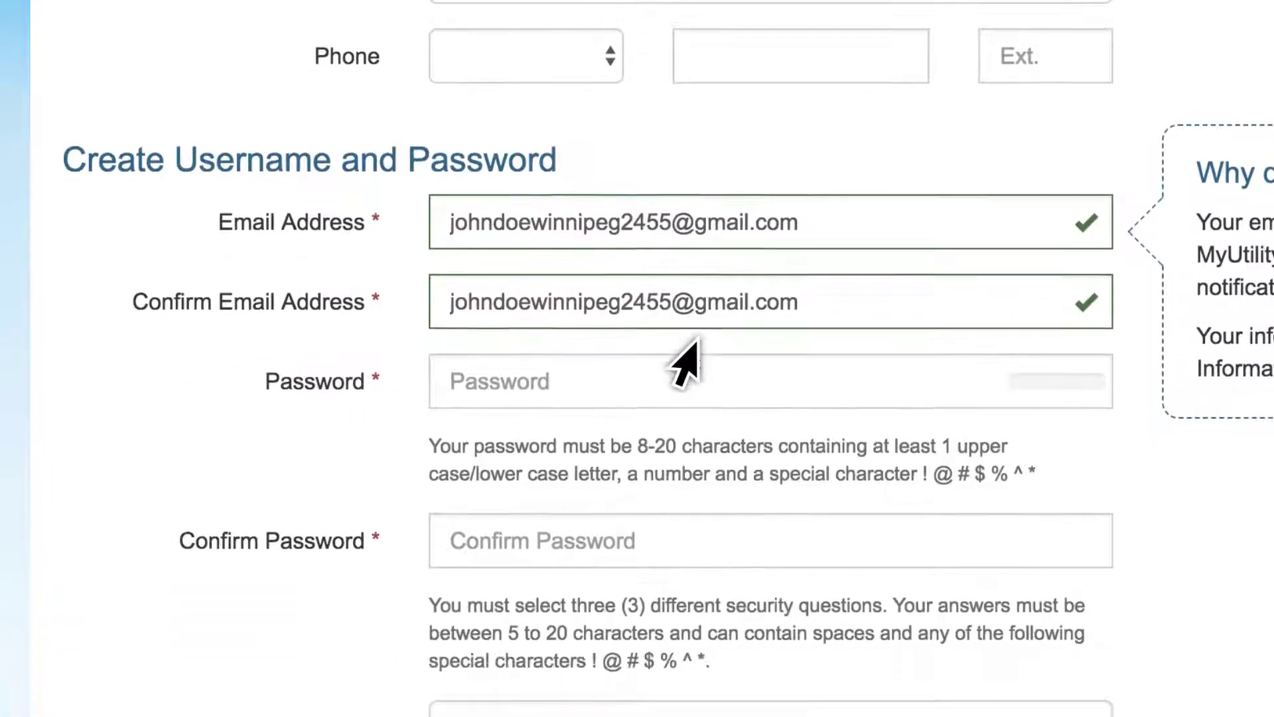
pyautogui.click(694, 358)
pyautogui.hotkey('ctrl', 'v')
pyautogui.press('Tab')
pyautogui.hotkey('ctrl', 'v')
# Choose three security questions, type the security answer, and submit the registration
pyautogui.scroll(-9, 727, 292)
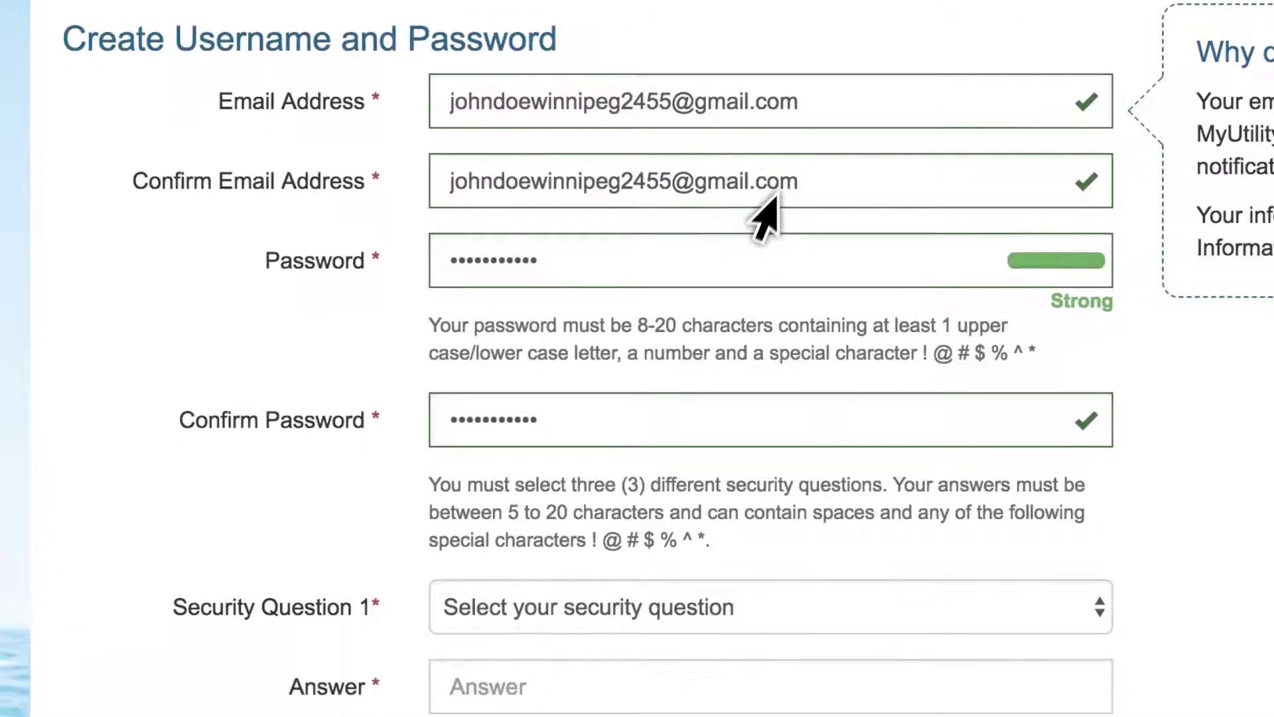
pyautogui.click(829, 90)
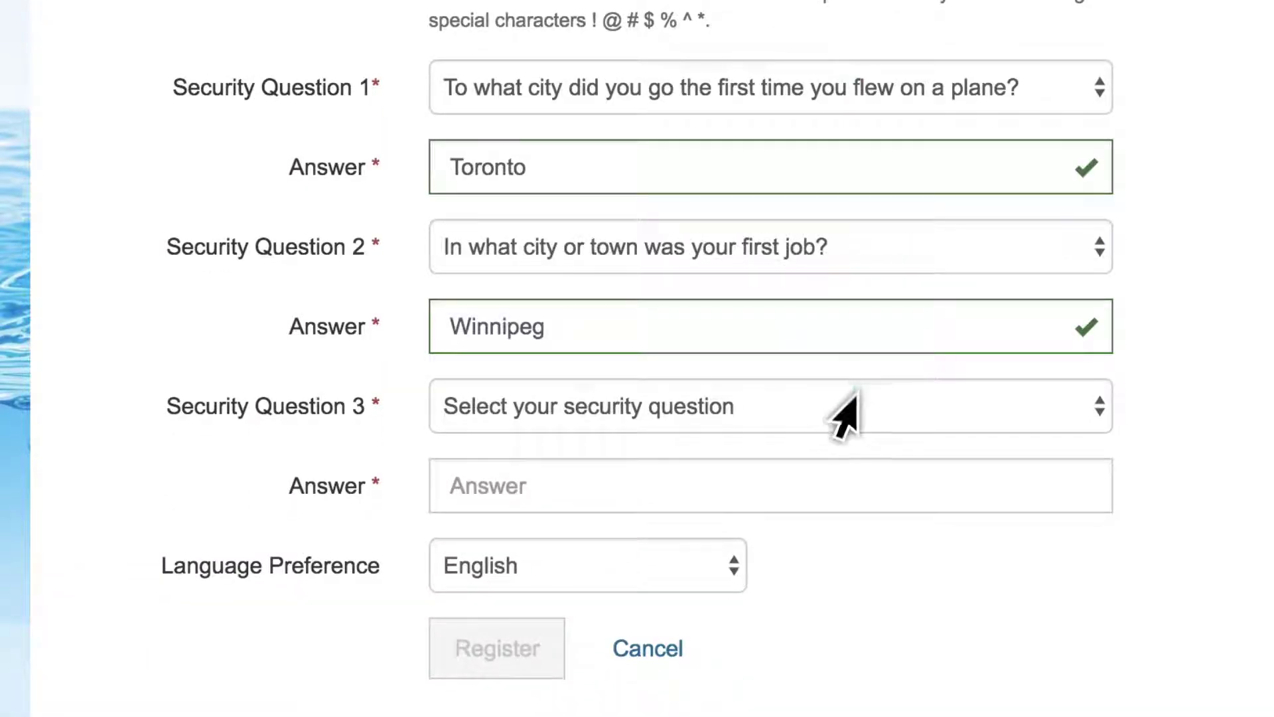
pyautogui.click(846, 406)
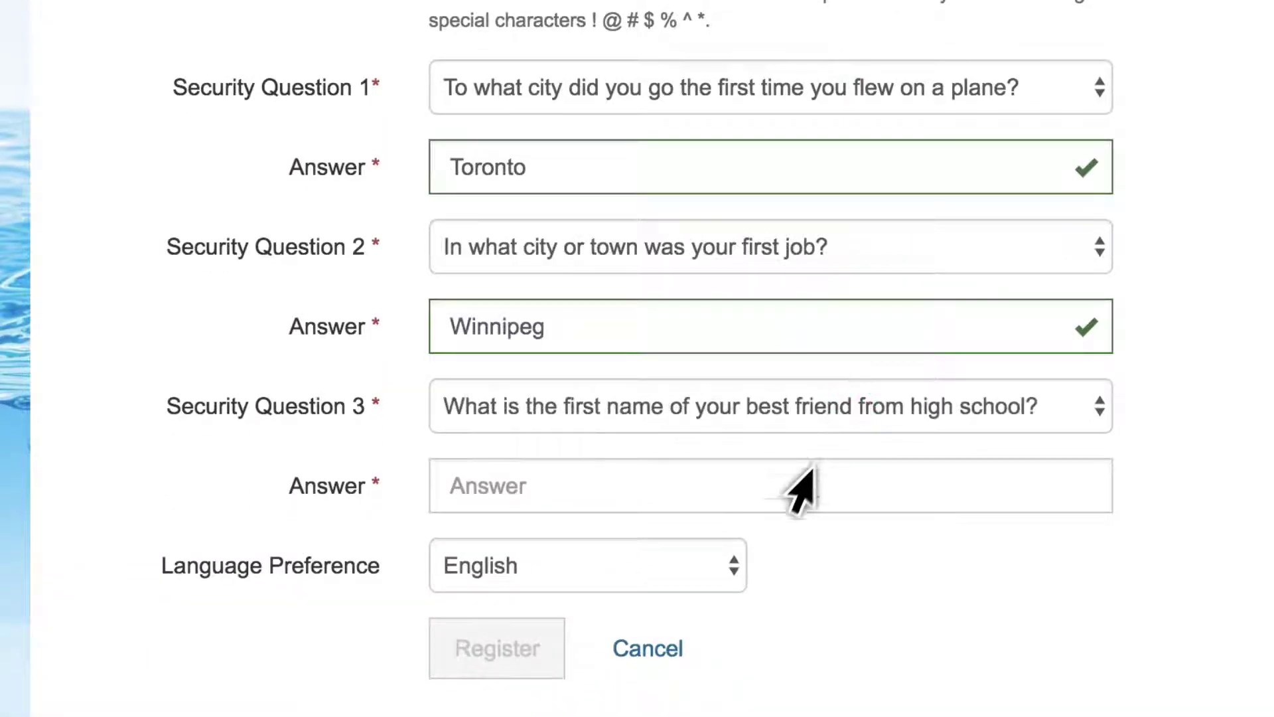
pyautogui.click(796, 489)
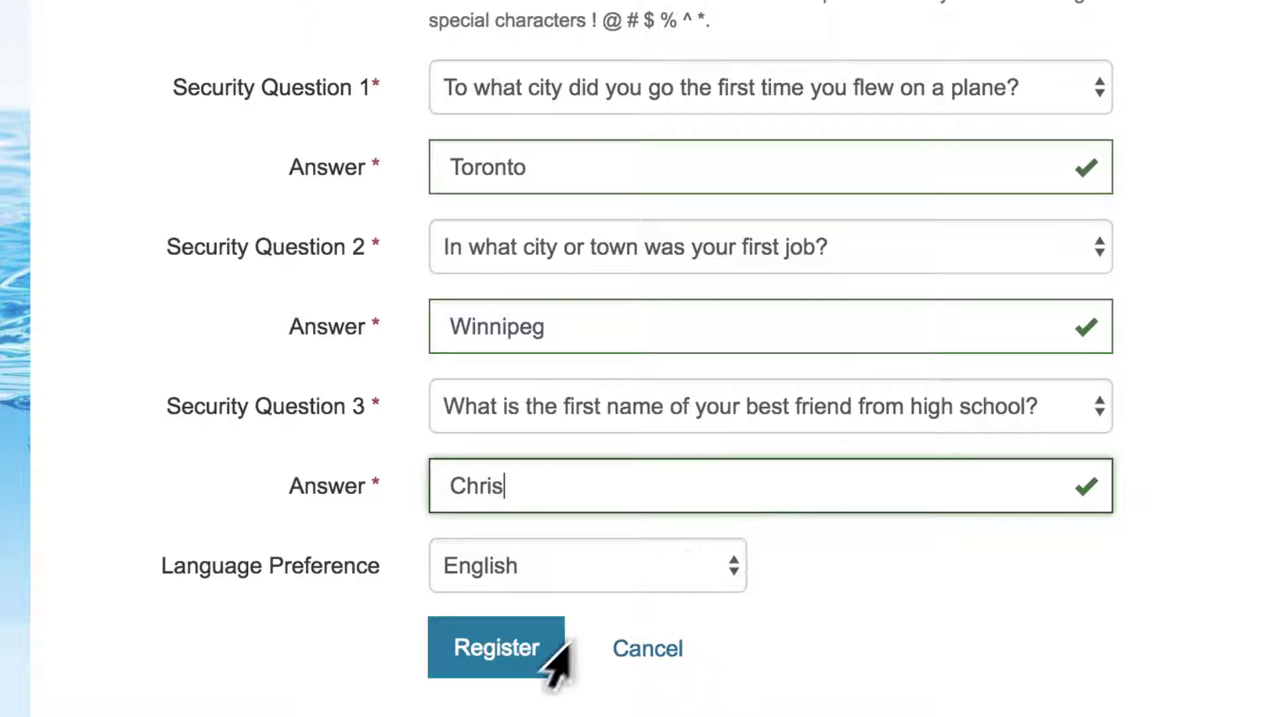
pyautogui.click(544, 654)
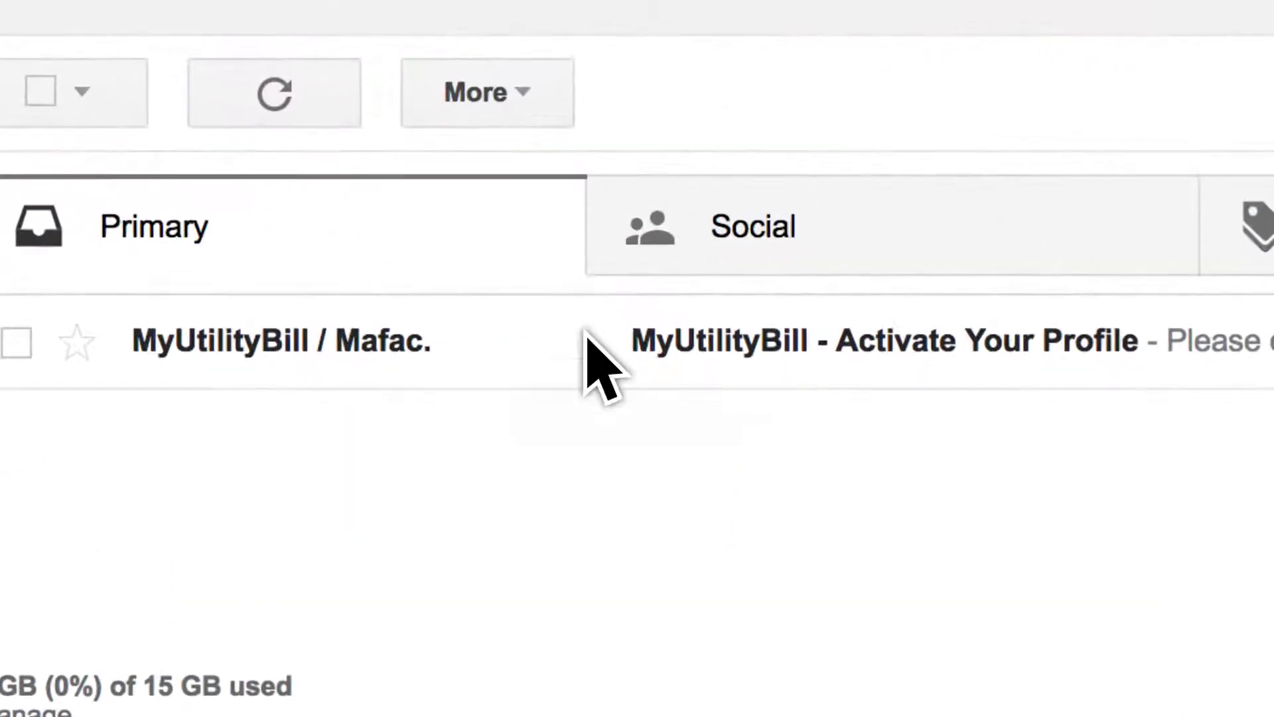
# Open the 'MyUtilityBill - Activate Your Profile' e-mail and activate the profile
pyautogui.click(415, 205)
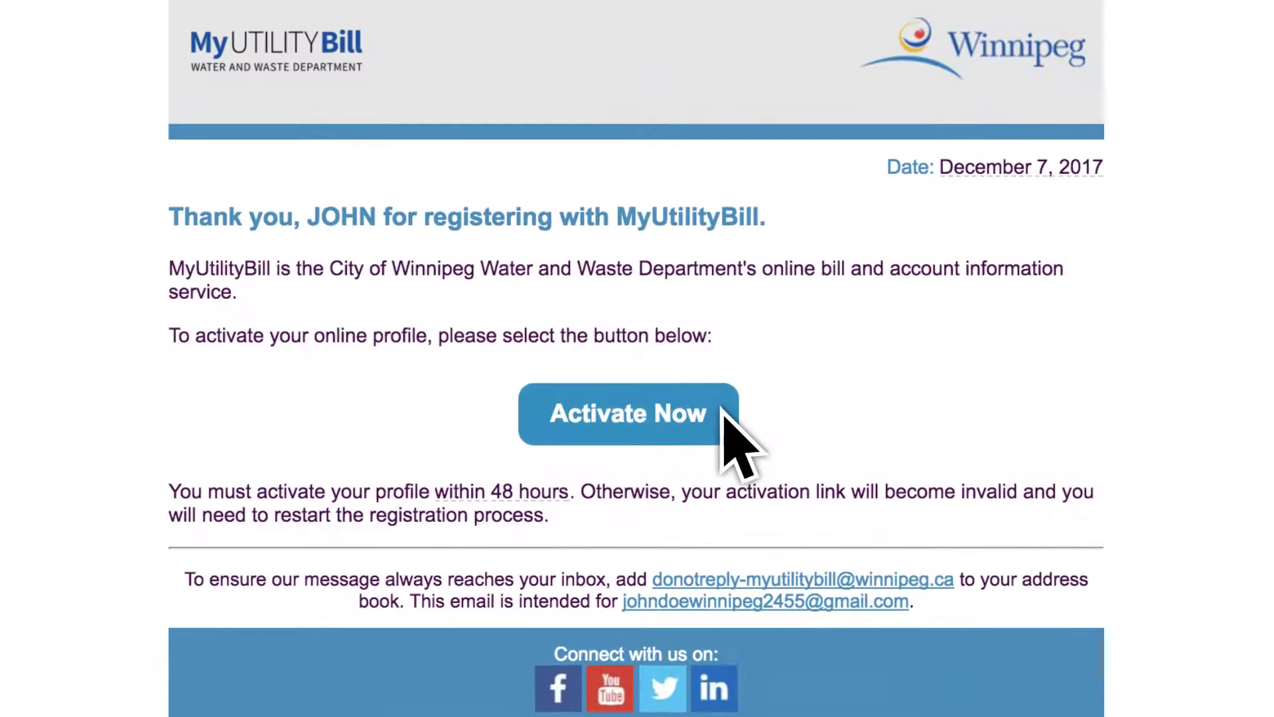
pyautogui.click(724, 417)
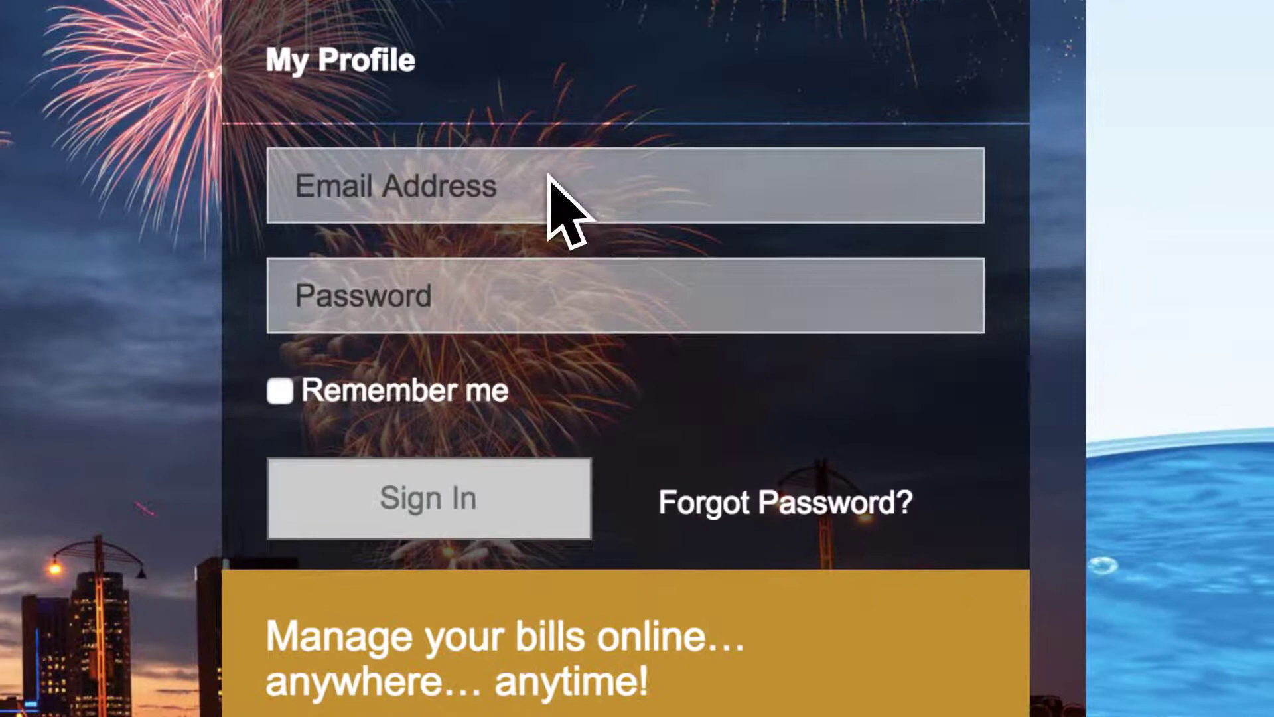
# Sign in with the registered e-mail and password, then open My Profile
pyautogui.click(548, 174)
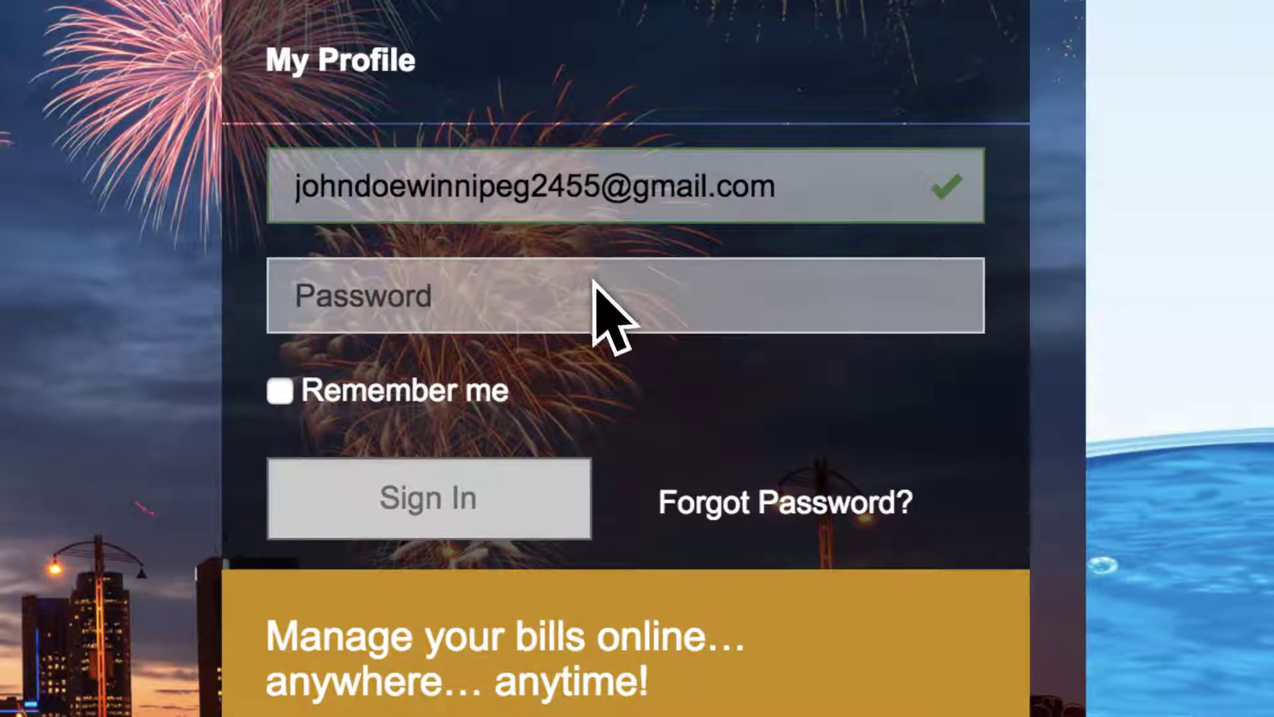
pyautogui.click(594, 282)
pyautogui.write('•••••••••••')
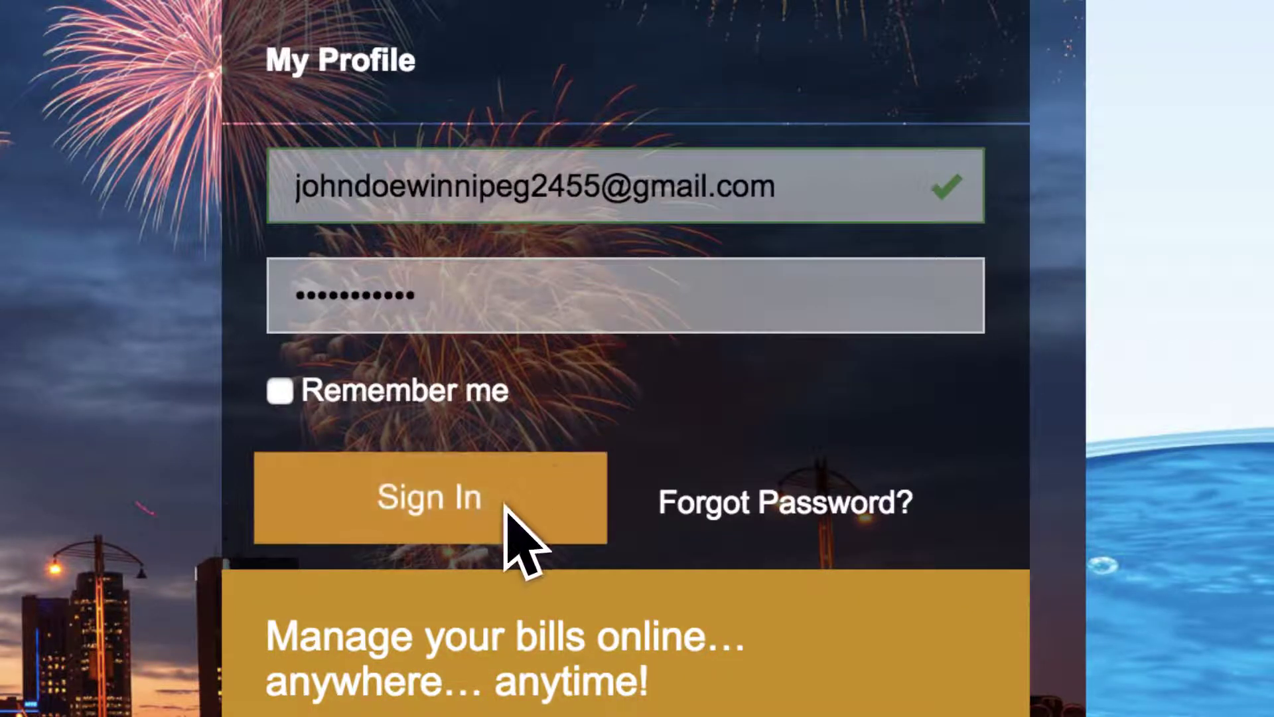
pyautogui.click(506, 507)
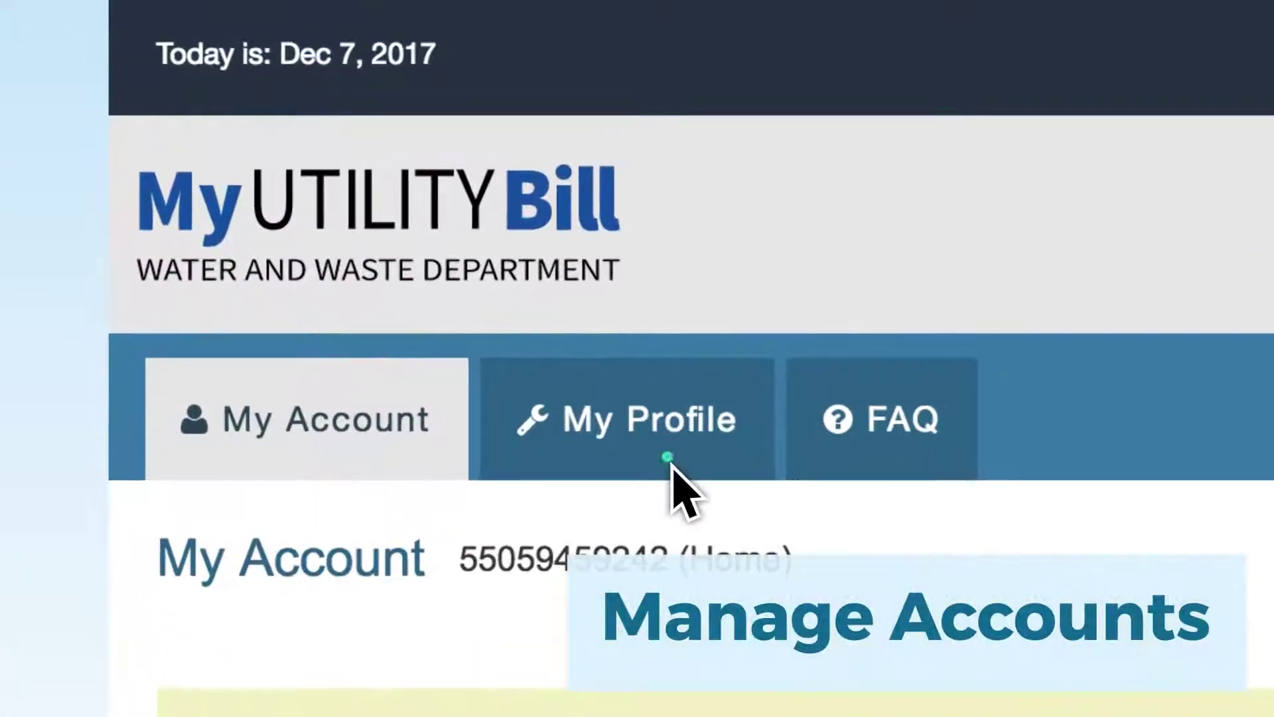
pyautogui.click(290, 184)
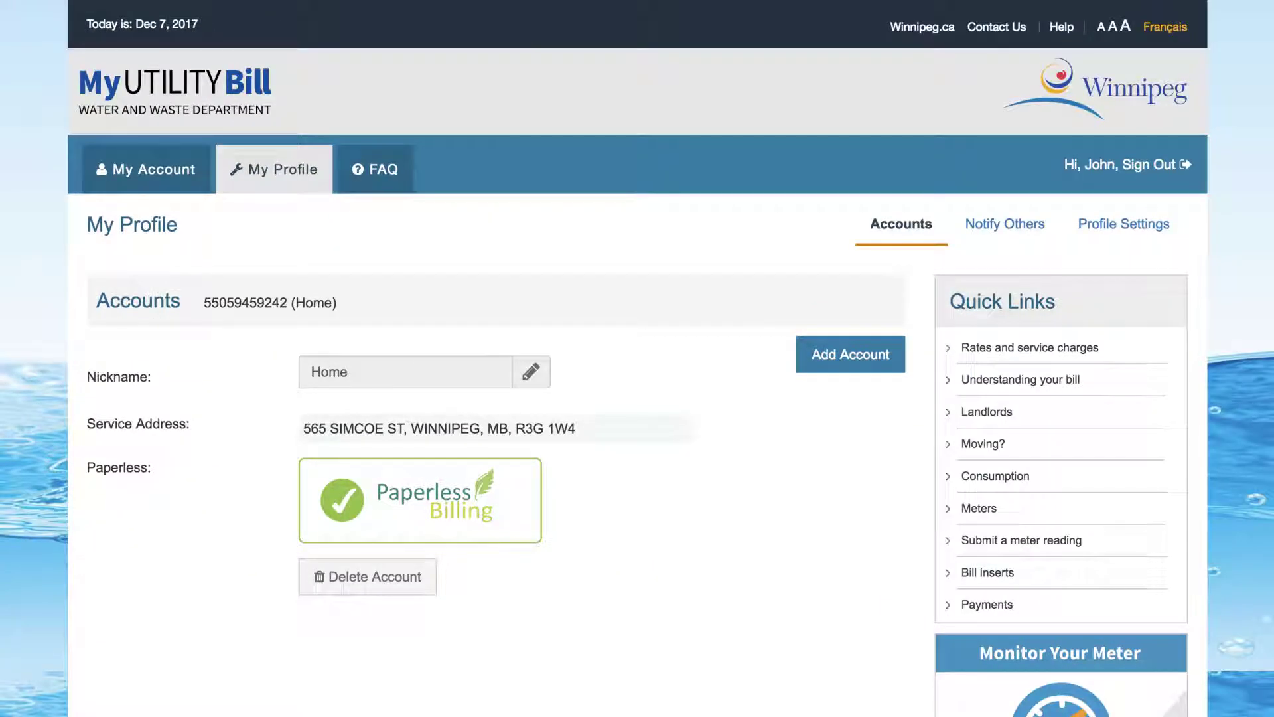
# Add an additional notification e-mail address under Notify Others
pyautogui.click(1002, 226)
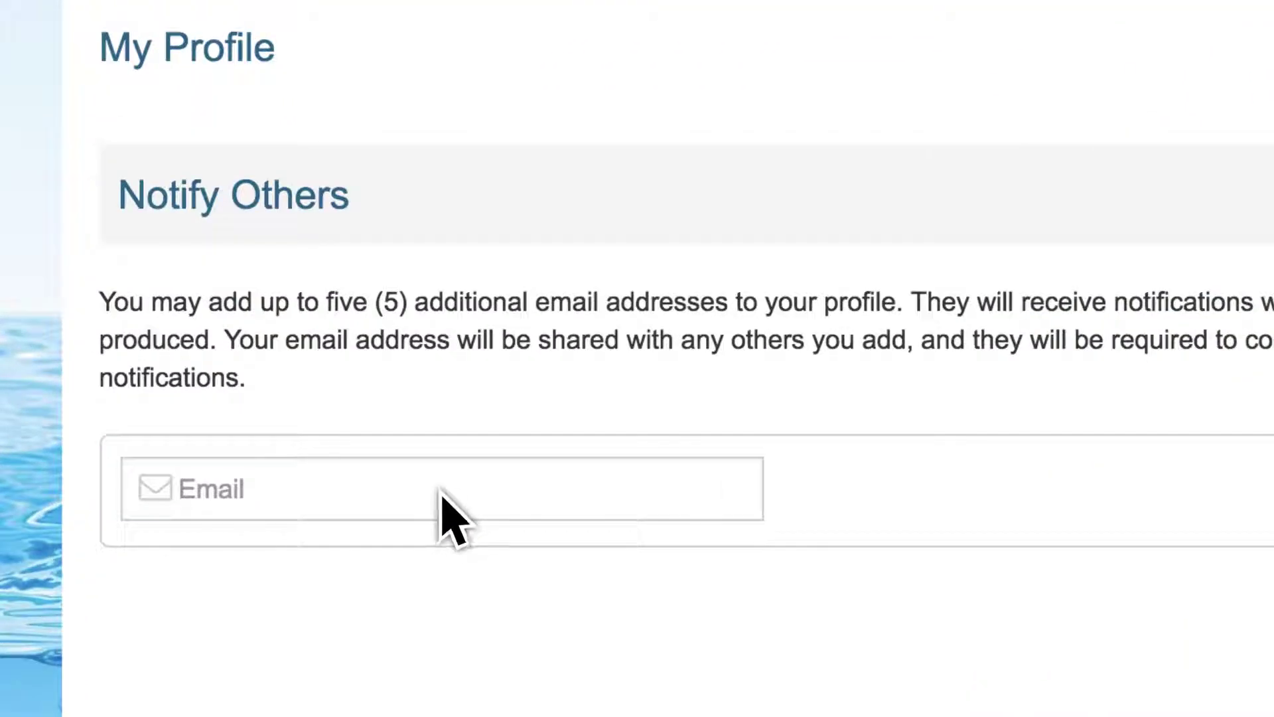
pyautogui.click(441, 495)
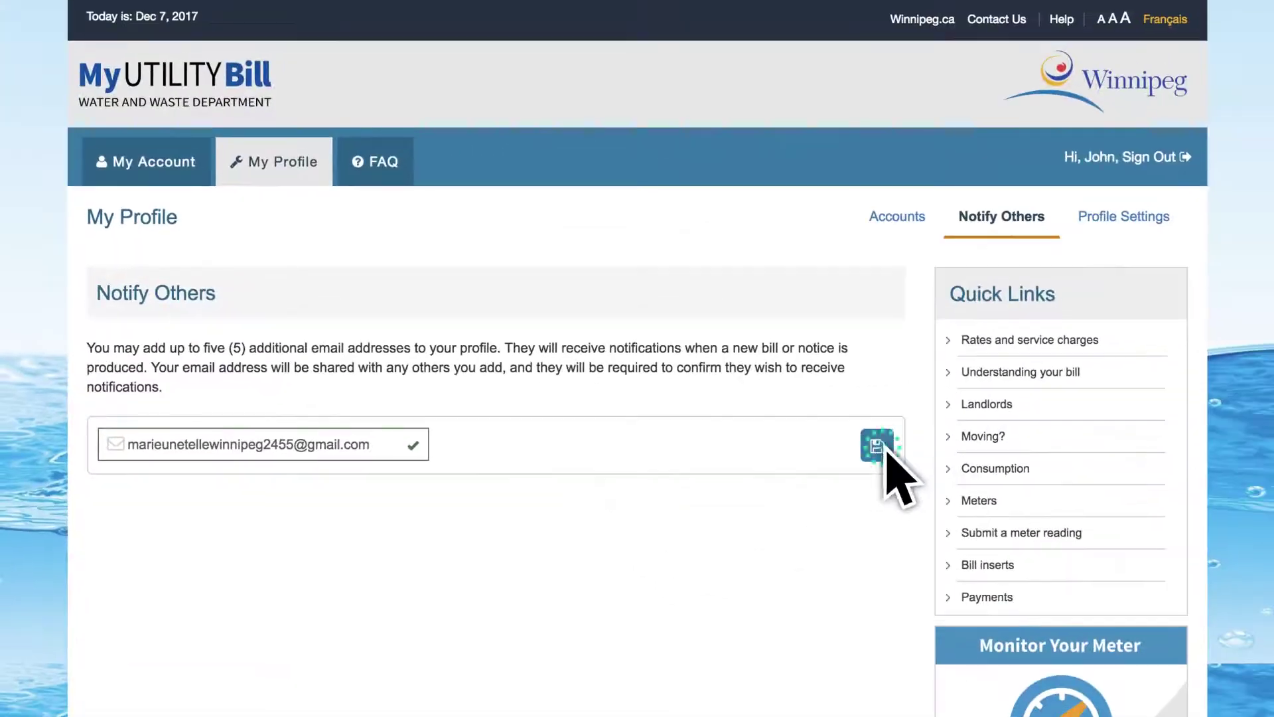
pyautogui.click(976, 451)
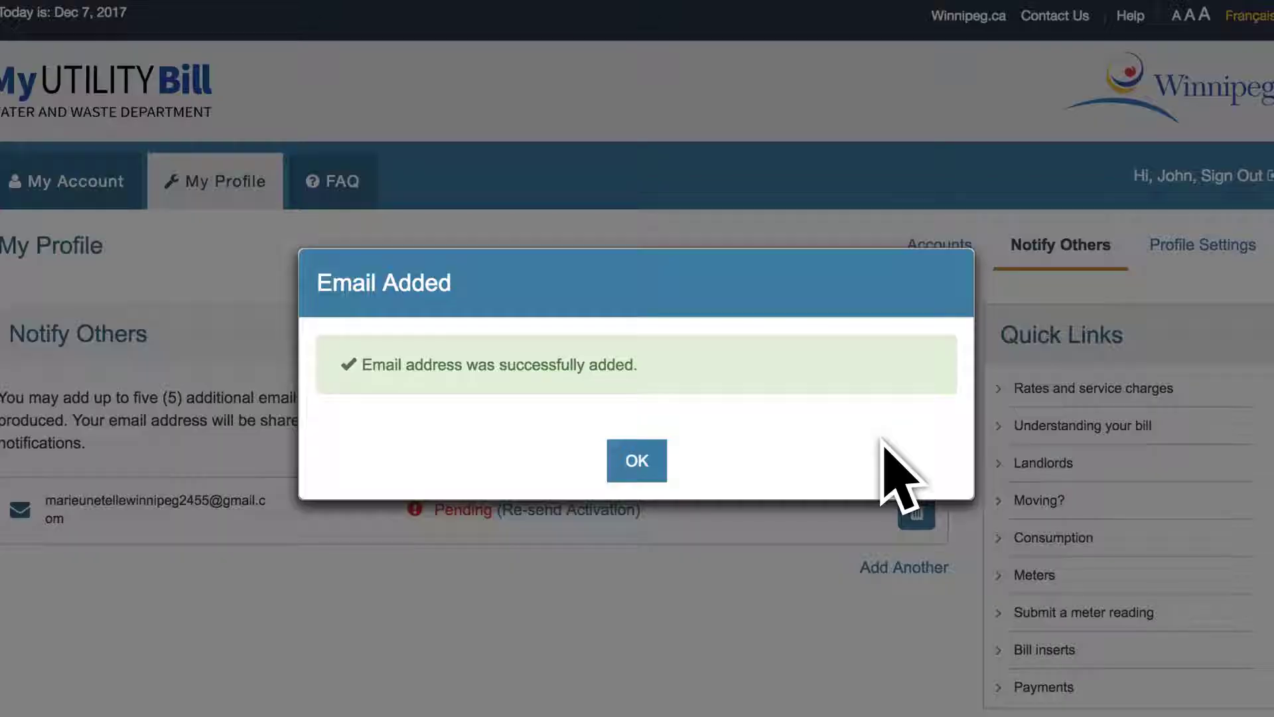
# Dismiss the confirmation, view Profile Settings, and return to the Account Summary
pyautogui.click(636, 460)
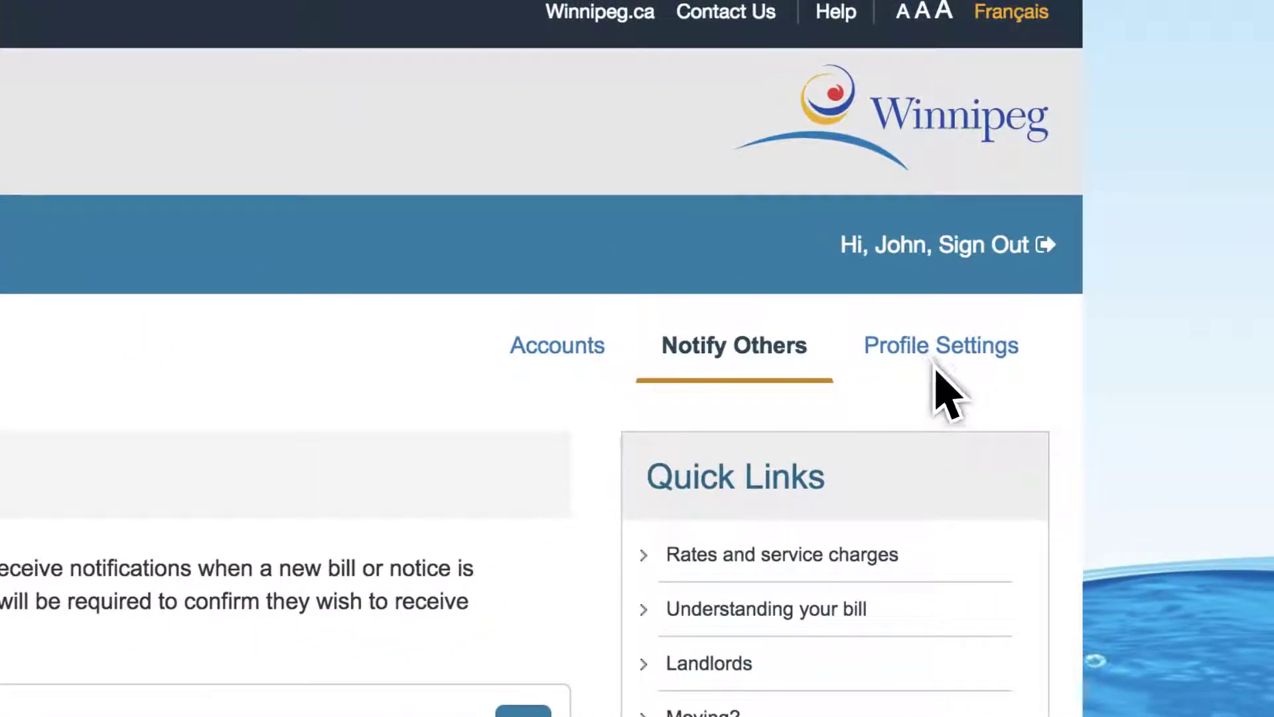
pyautogui.click(936, 363)
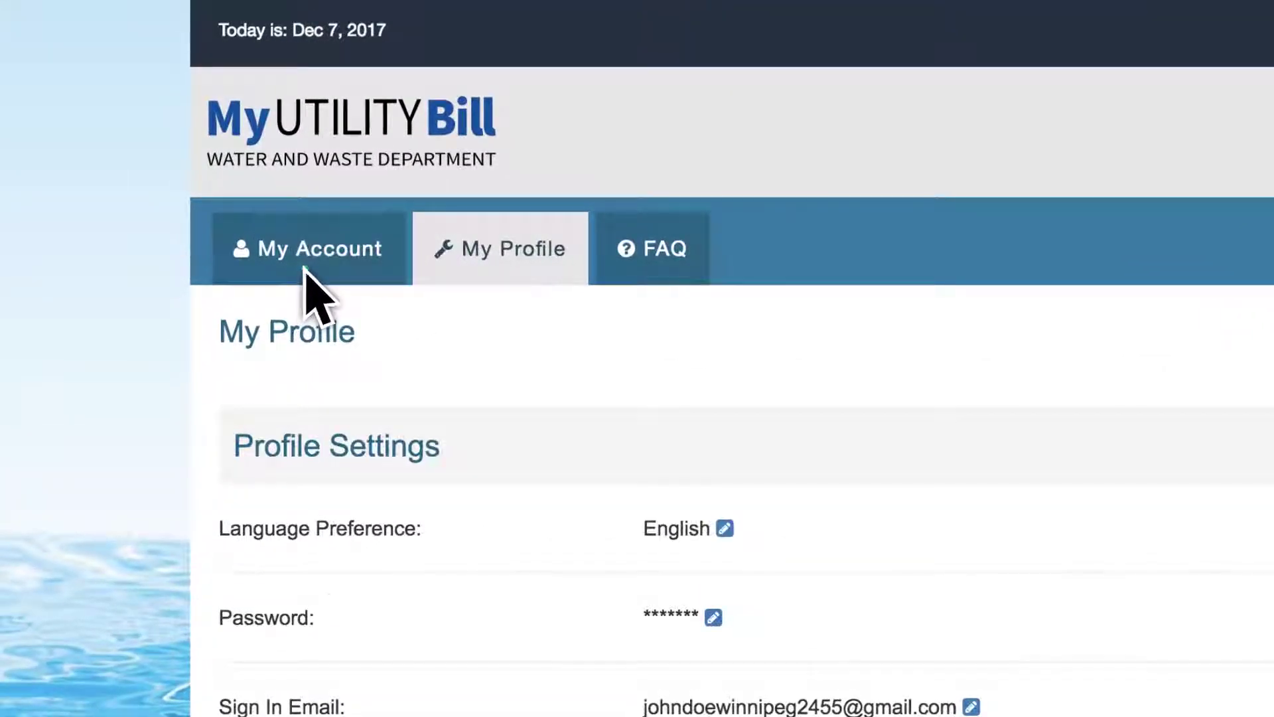
pyautogui.click(306, 266)
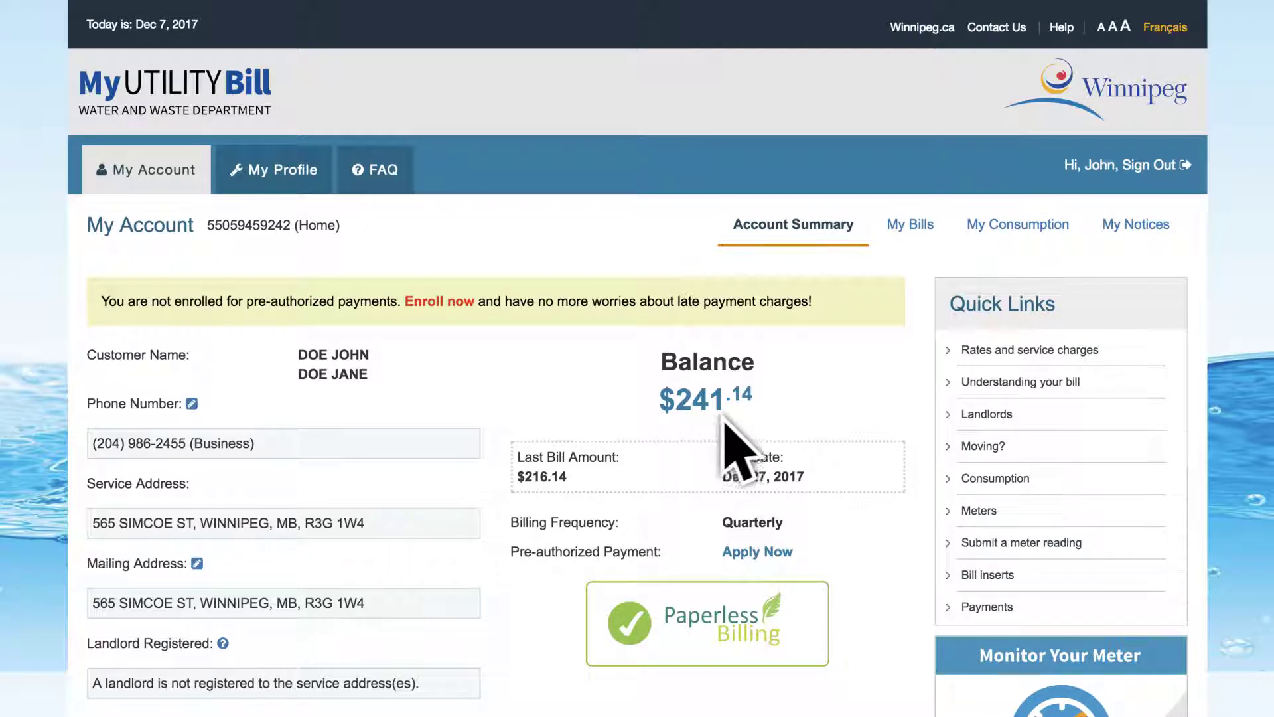
# Open My Bills and expand the Pending Transactions list
pyautogui.scroll(-6, 753, 418)
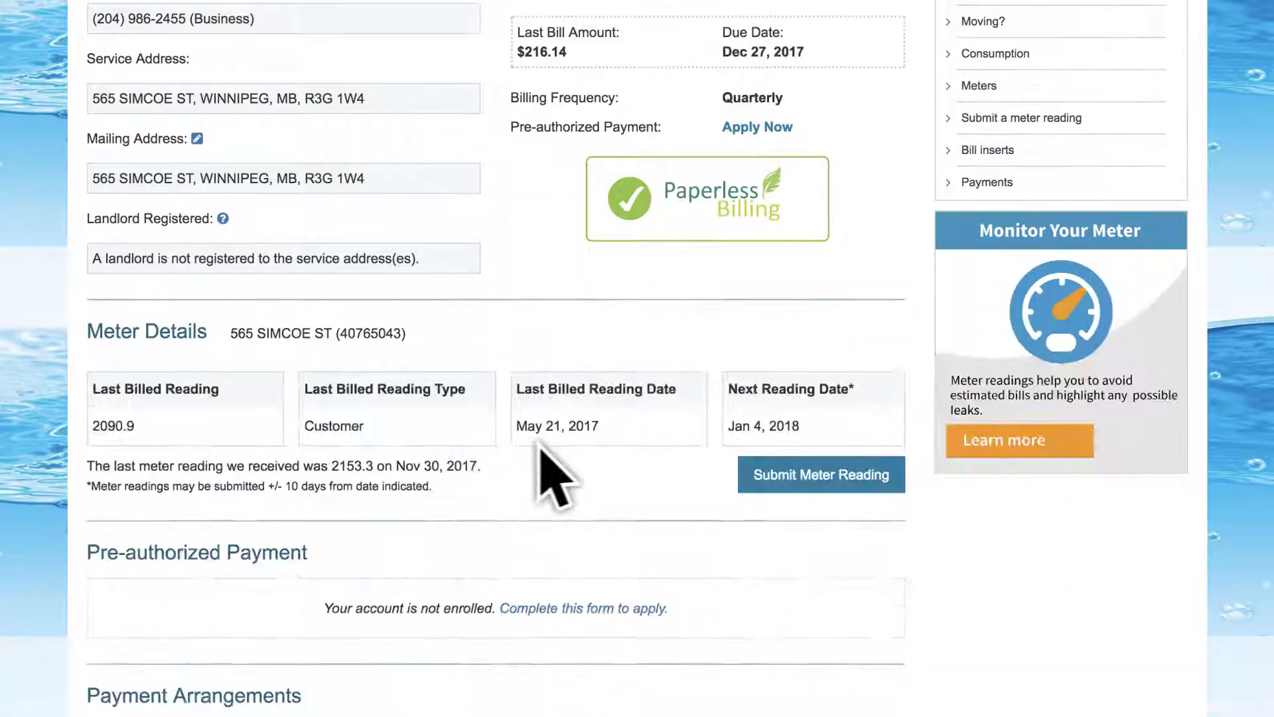
pyautogui.scroll(-5, 799, 446)
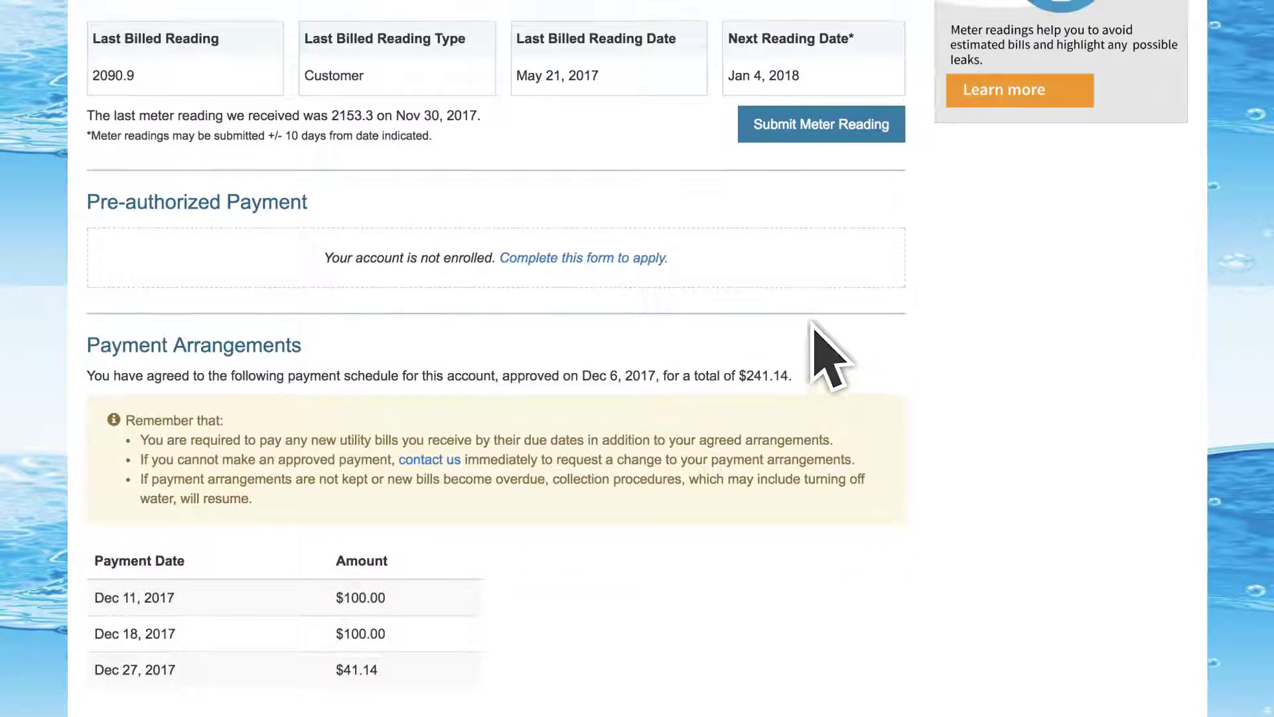
pyautogui.scroll(9, 816, 341)
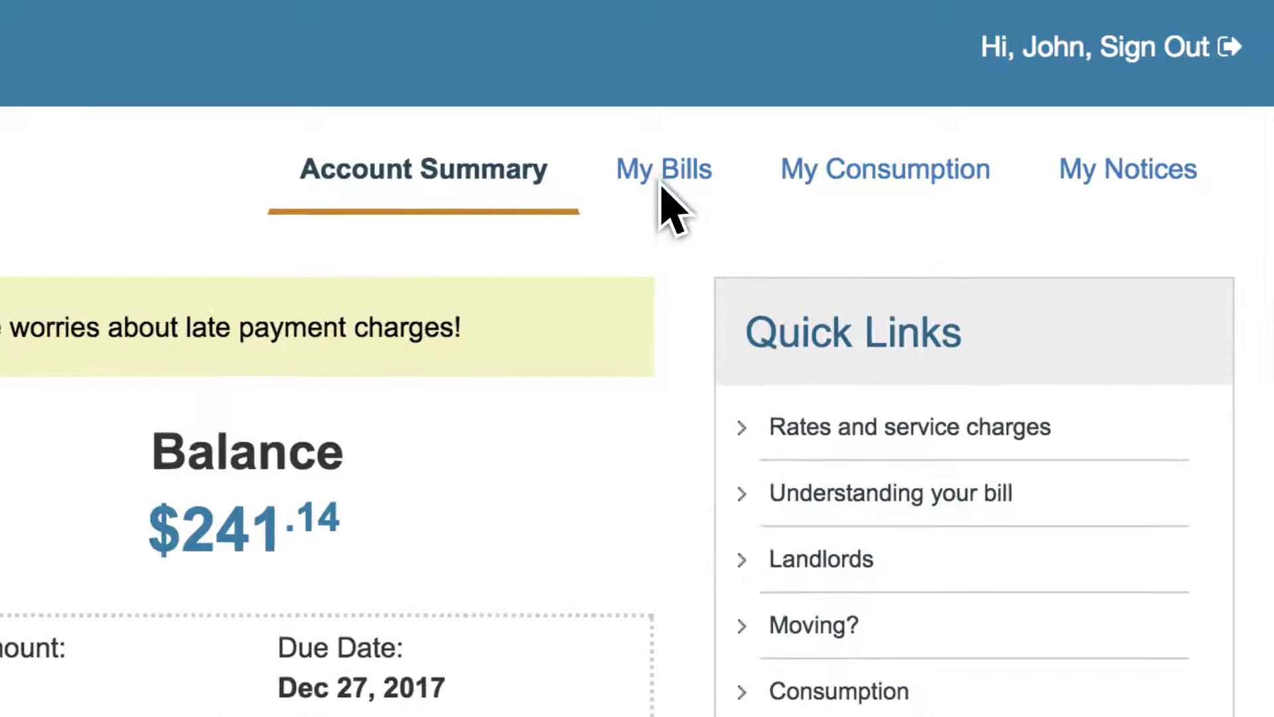
pyautogui.click(662, 182)
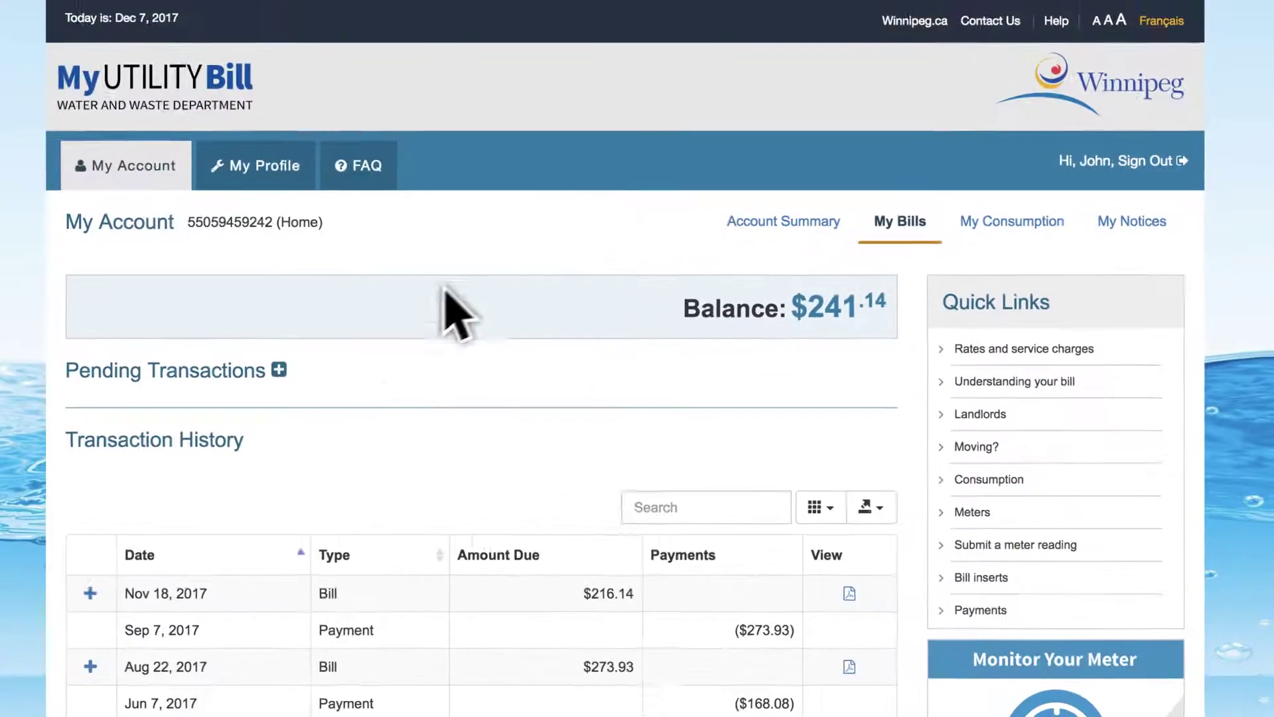
pyautogui.click(293, 368)
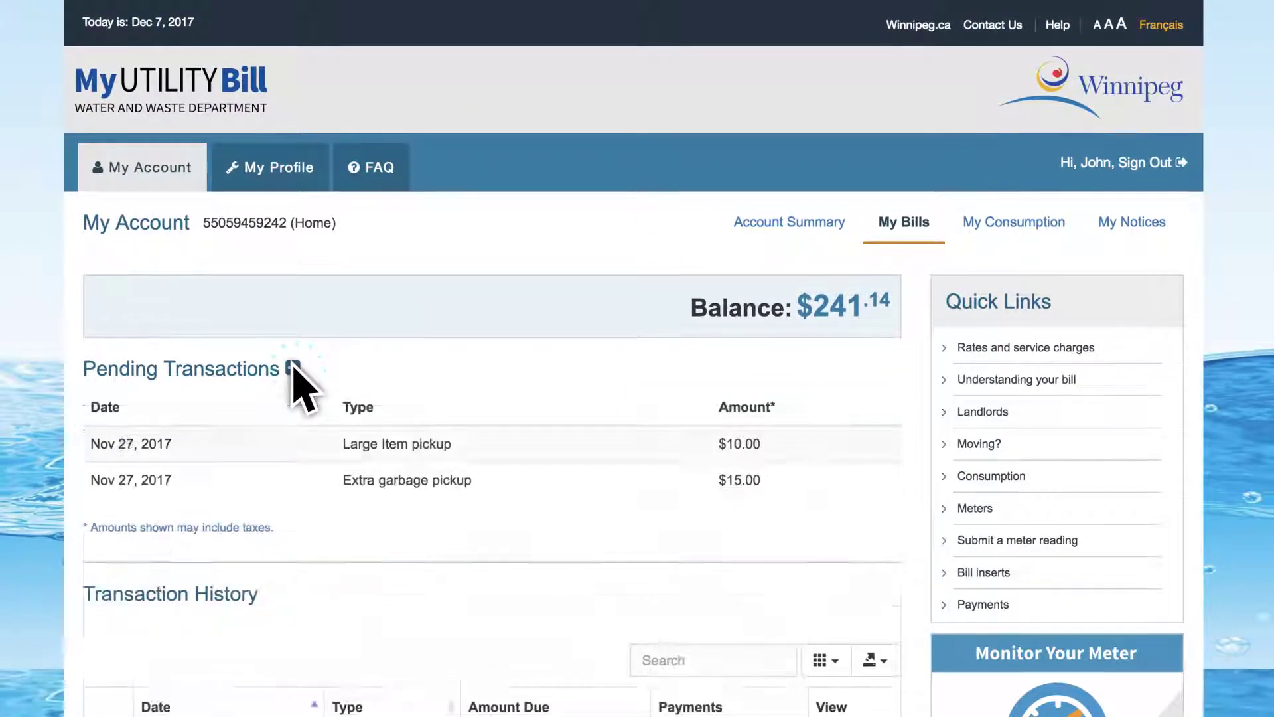
# Expand the Nov 18, 2017 bill breakdown, then go to My Consumption
pyautogui.scroll(-8, 293, 376)
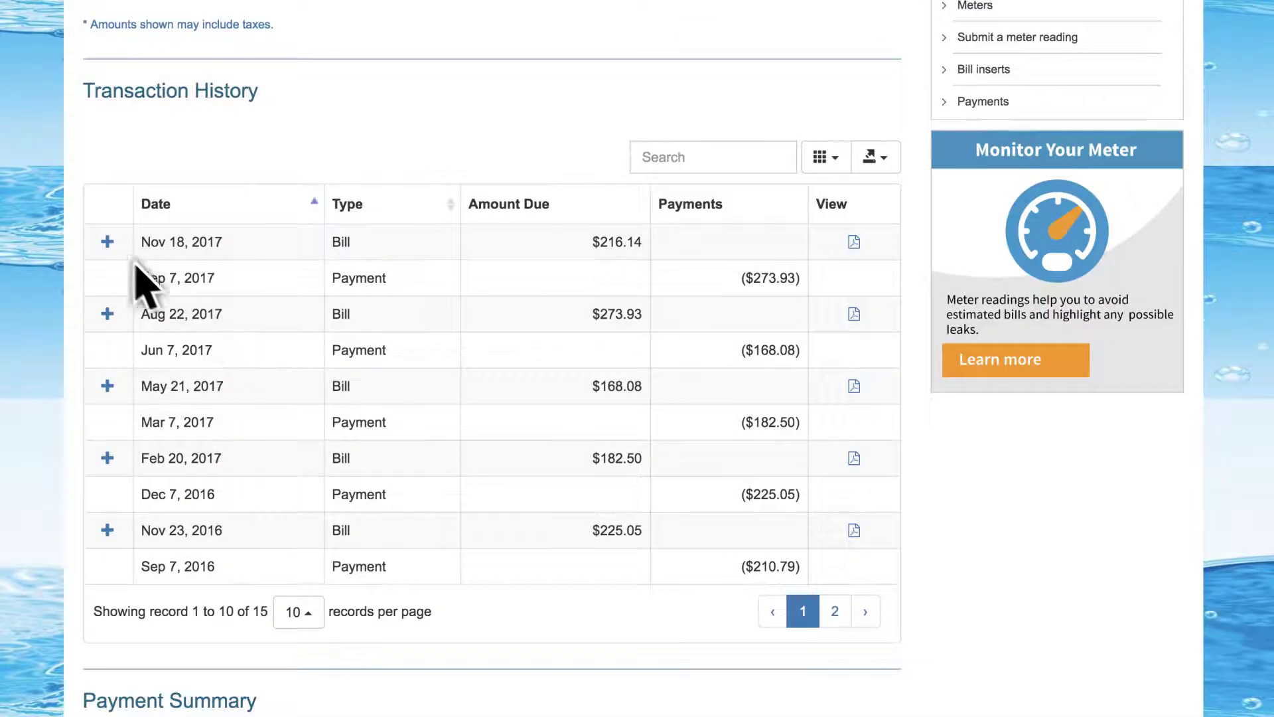
pyautogui.click(108, 244)
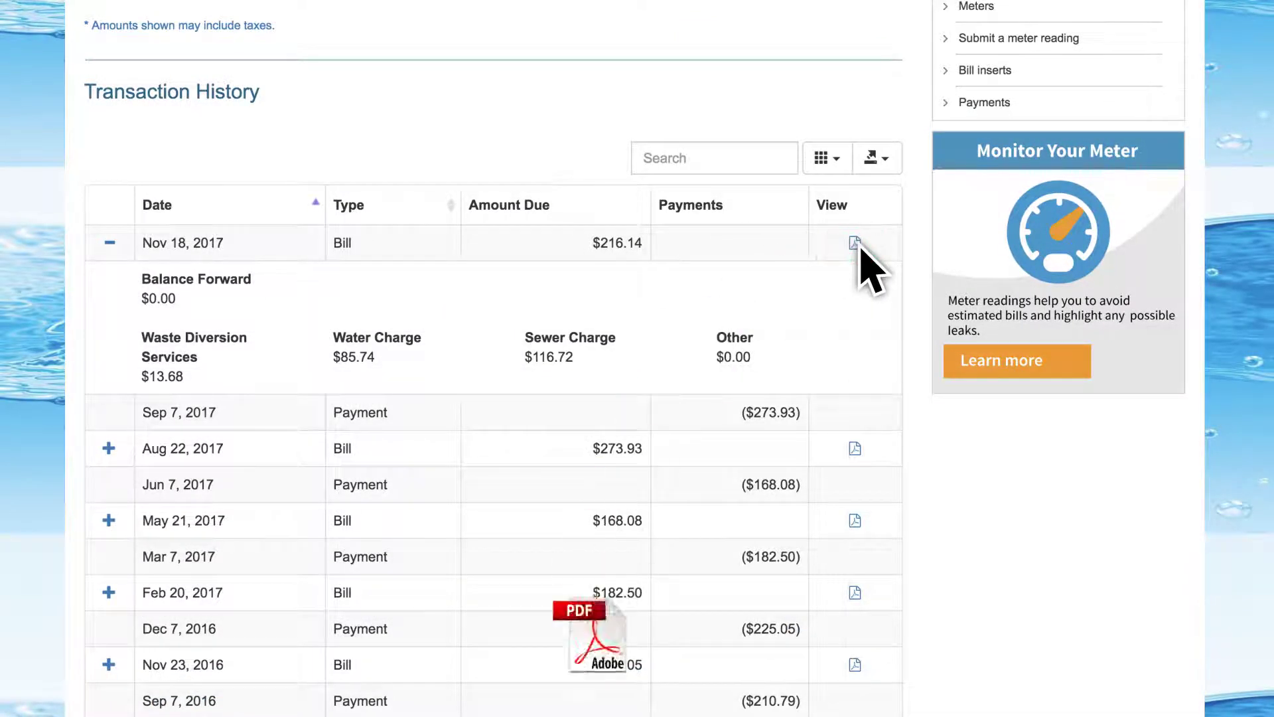
pyautogui.scroll(10, 872, 255)
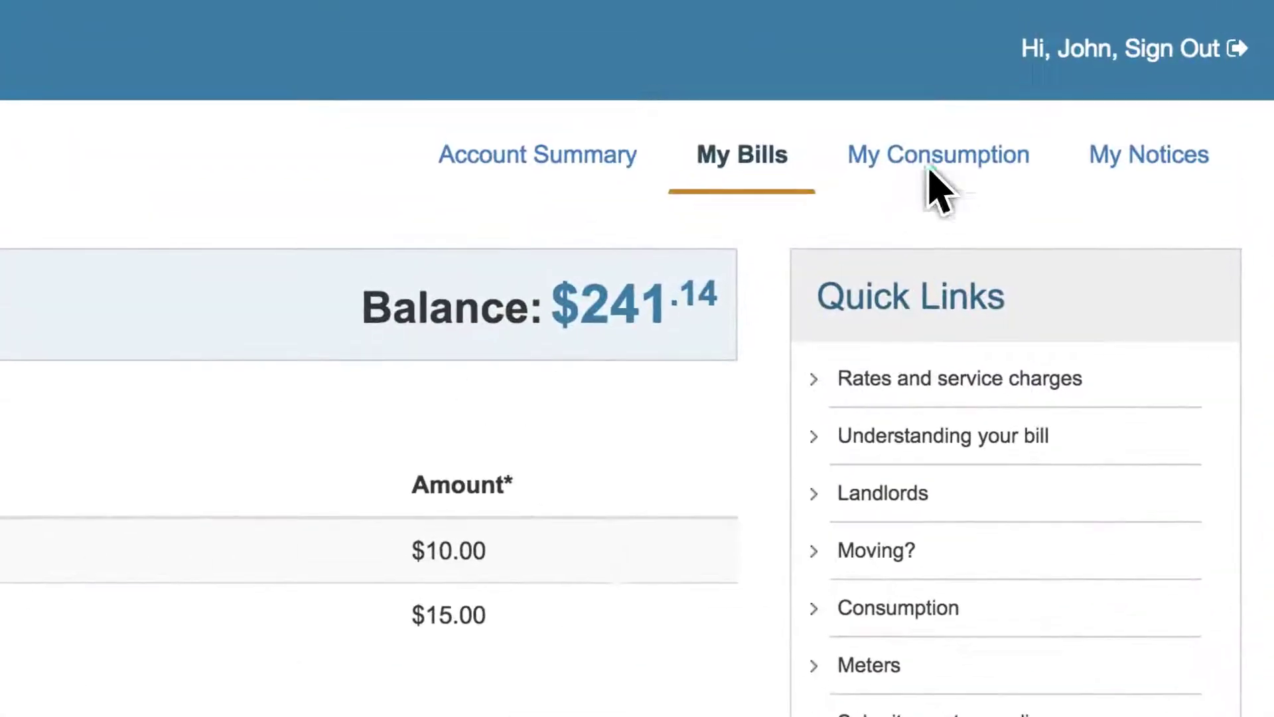
pyautogui.click(931, 171)
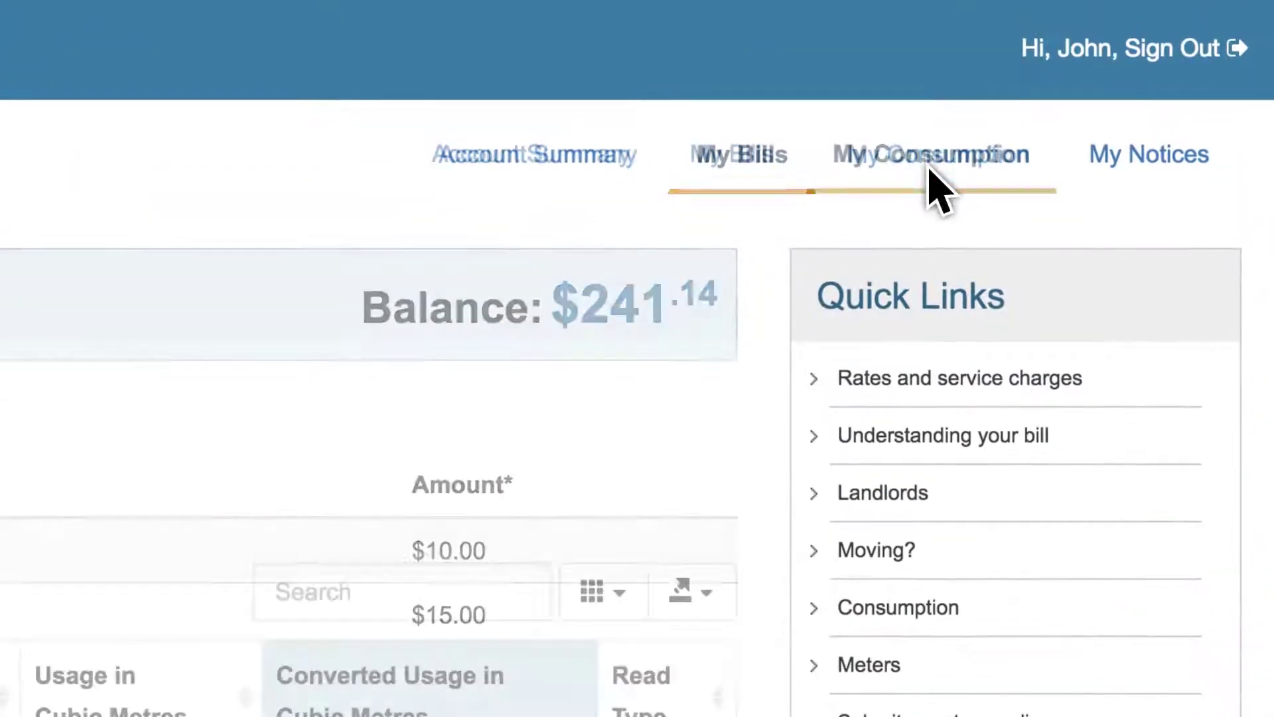
# Switch the consumption graph to Daily Consumption averages, then check My Notices
pyautogui.scroll(-3, 637, 358)
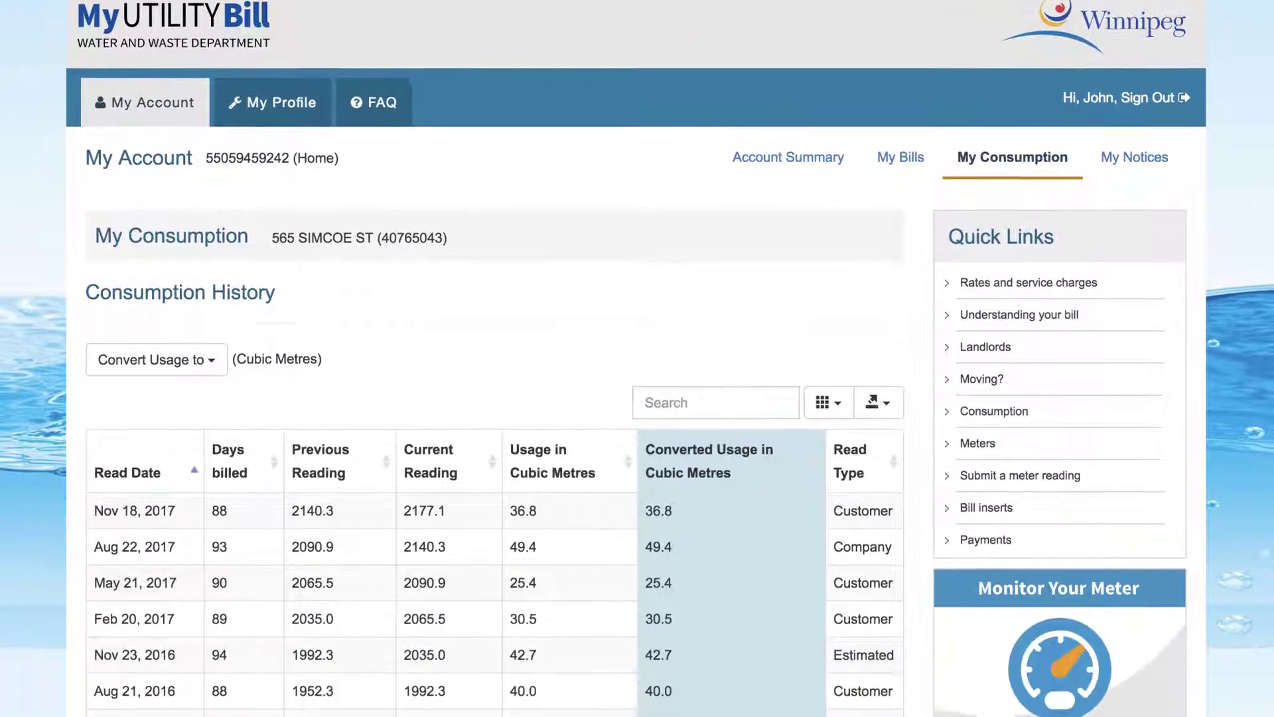
pyautogui.scroll(-10, 364, 578)
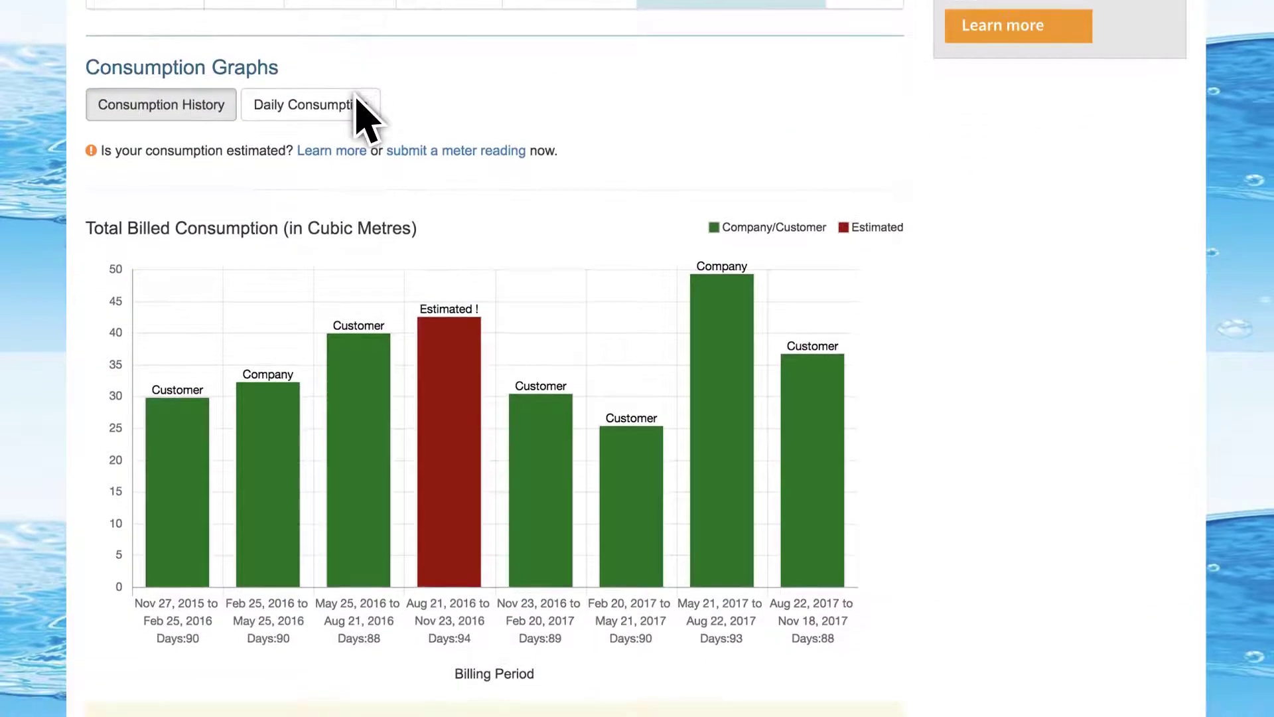
pyautogui.click(363, 113)
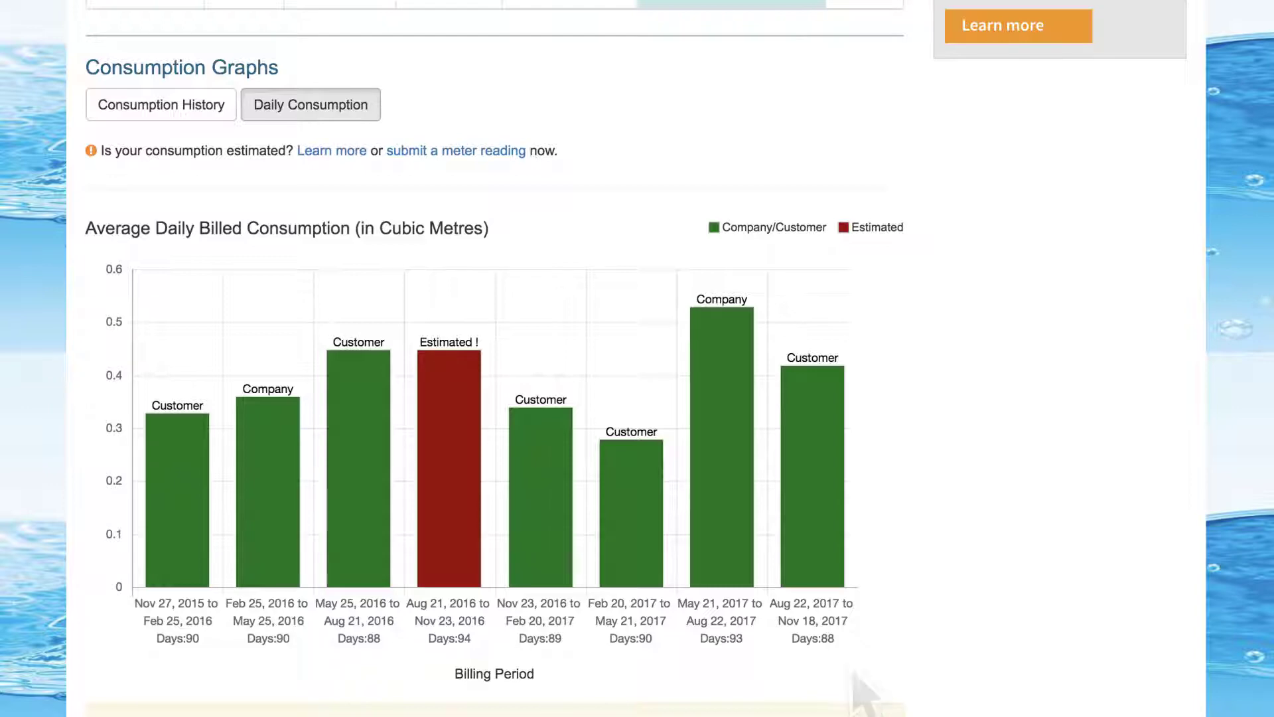
pyautogui.scroll(10, 1234, 243)
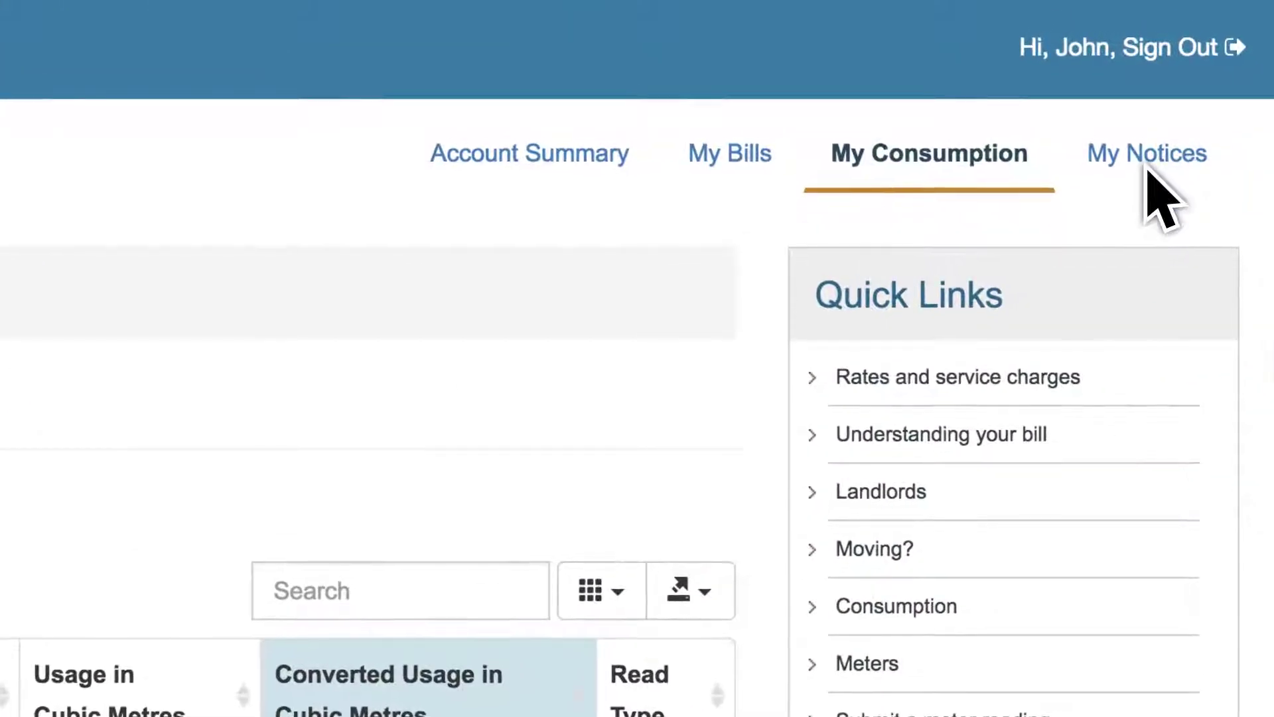
pyautogui.click(1138, 89)
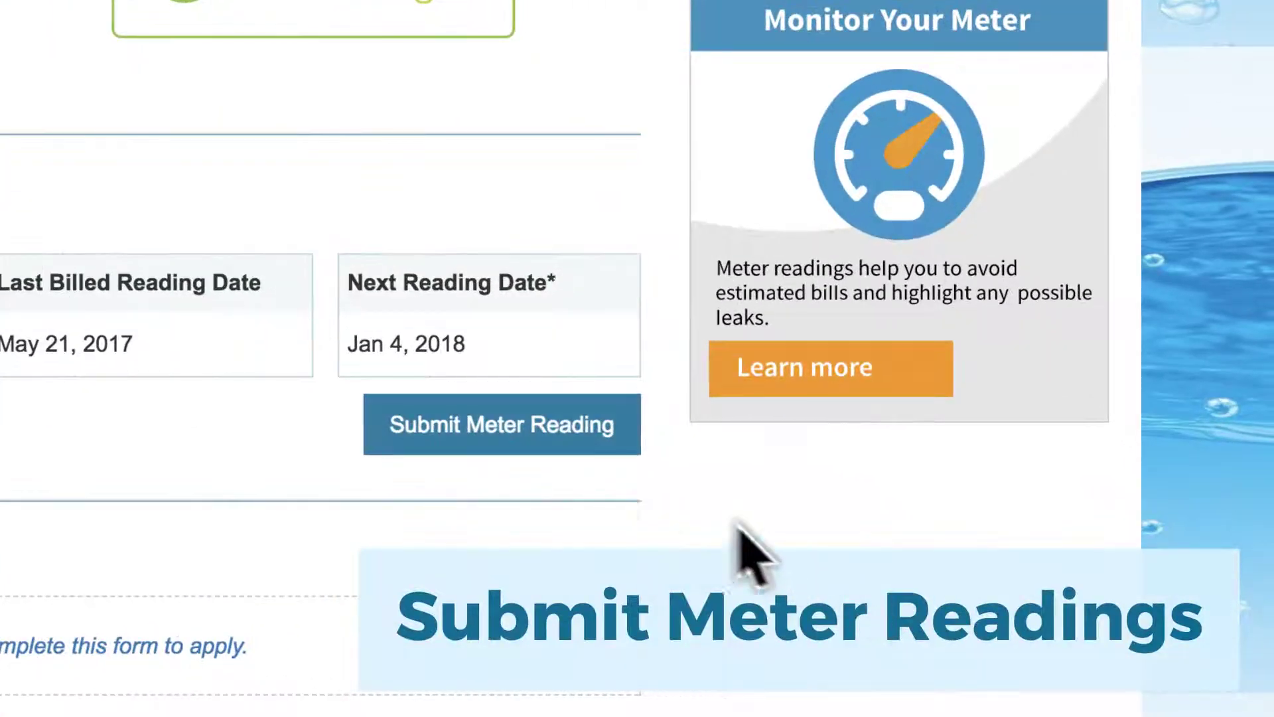
# Submit a Quarterly meter reading of 002120.900 dated Dec 7, 2017
pyautogui.click(484, 428)
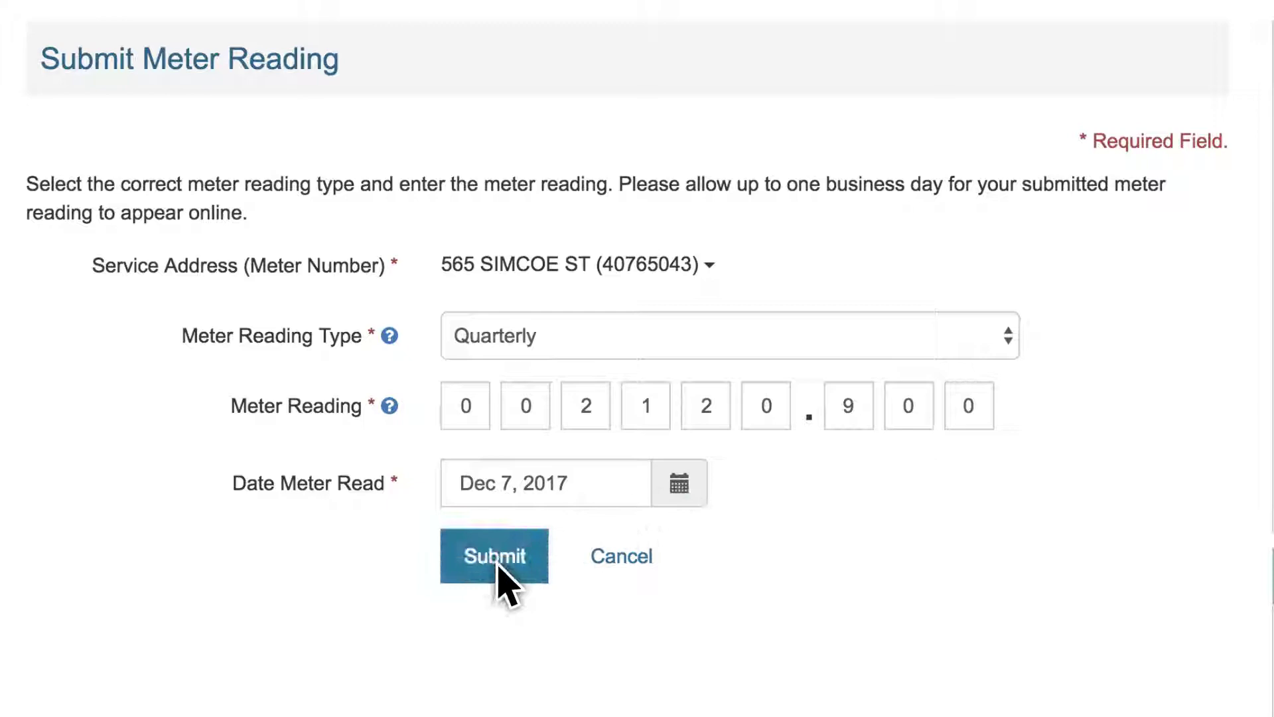
pyautogui.click(498, 564)
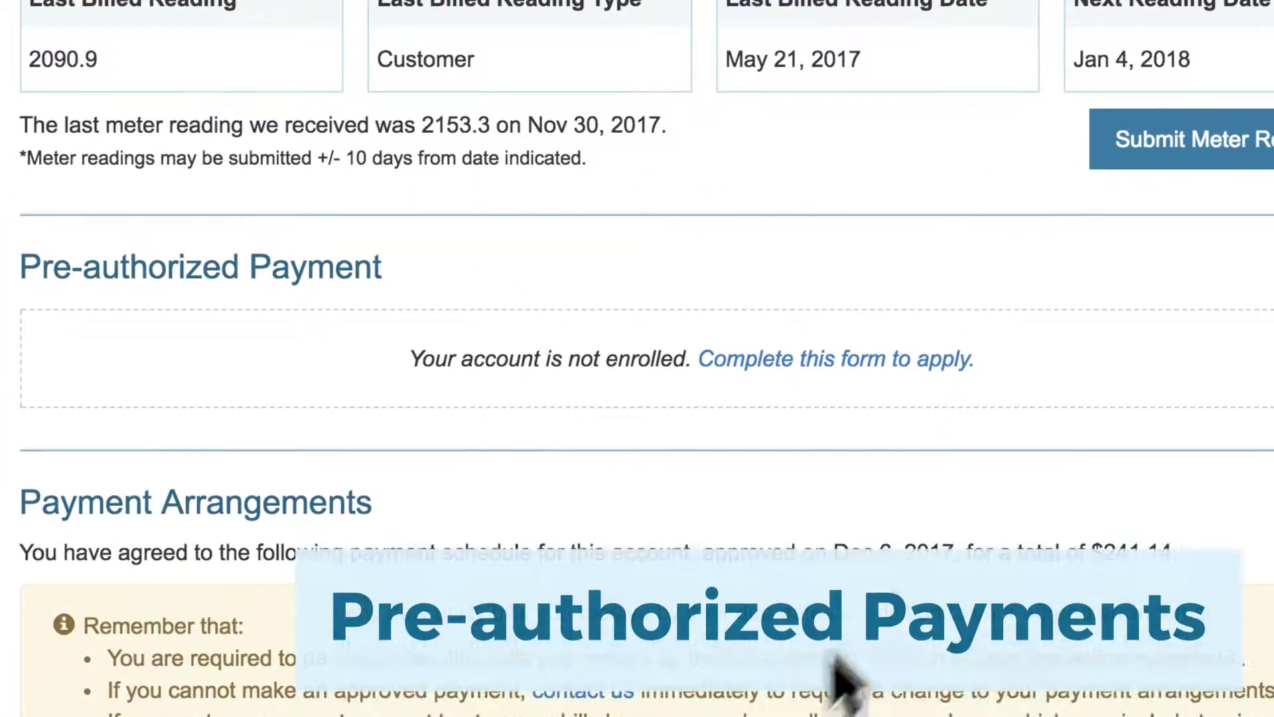
# Submit the pre-authorized payment form with bank details and signature, then view the FAQ page
pyautogui.click(828, 369)
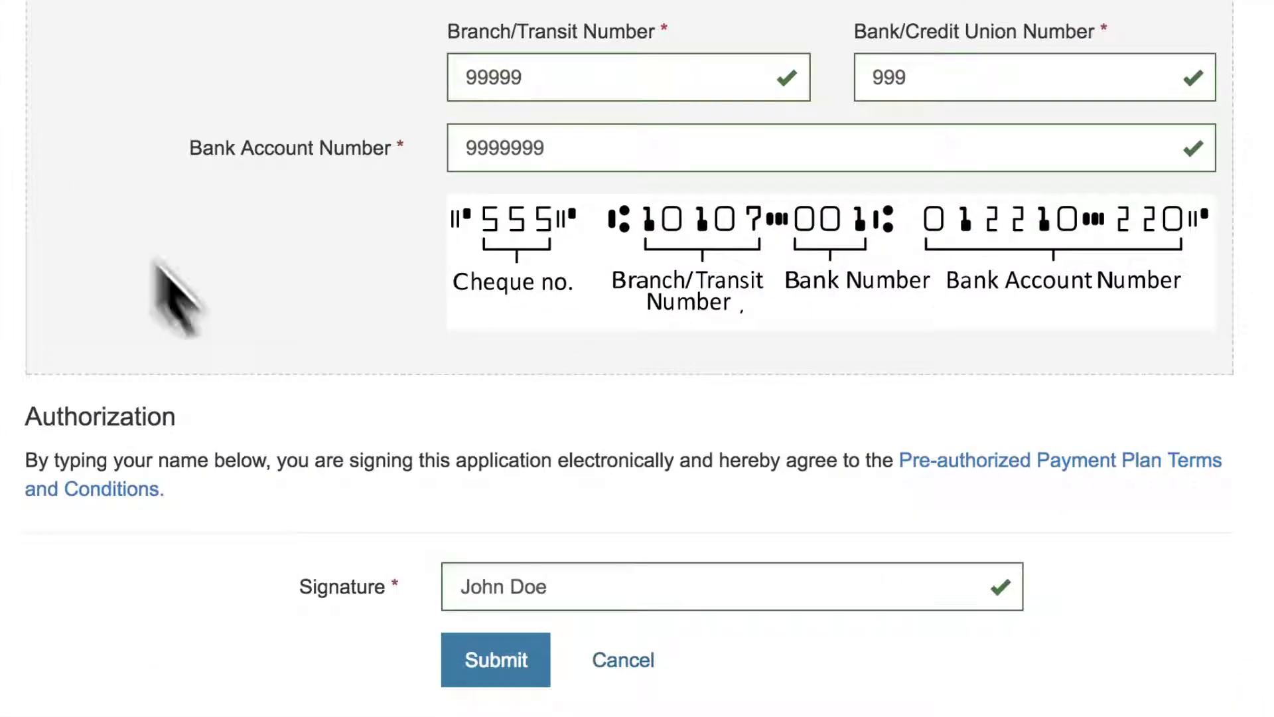
pyautogui.click(499, 656)
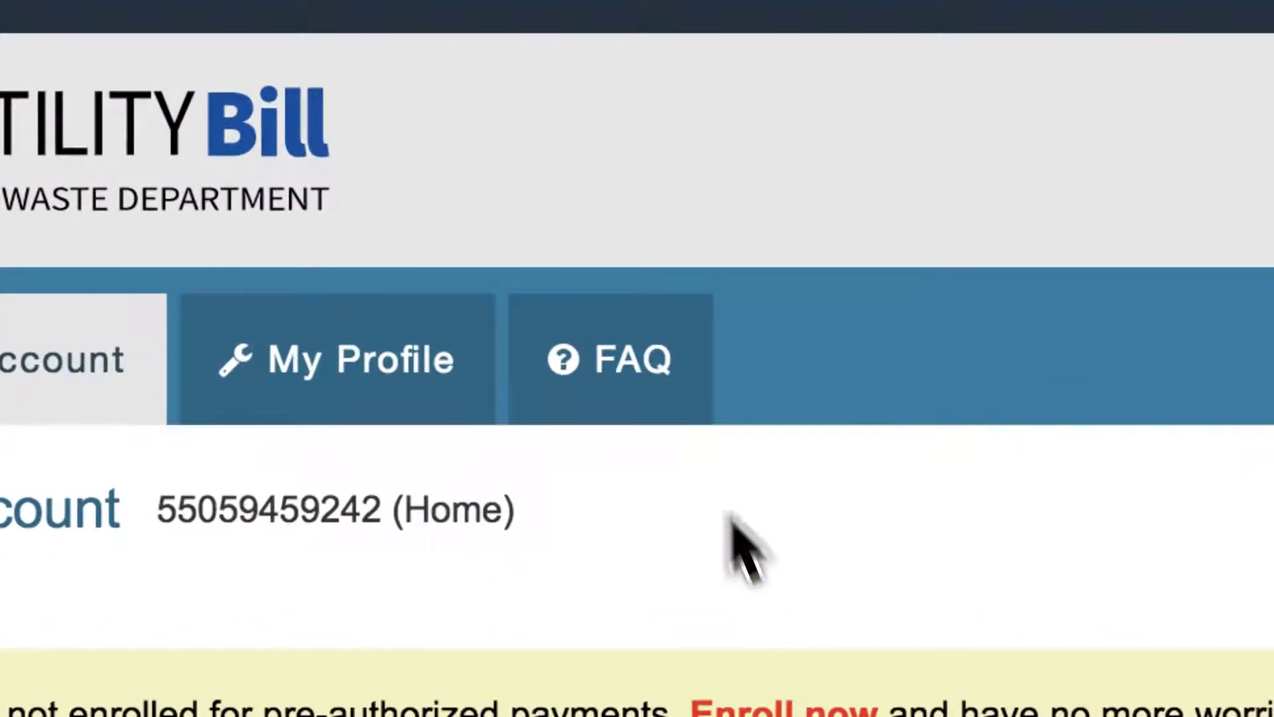
pyautogui.click(674, 384)
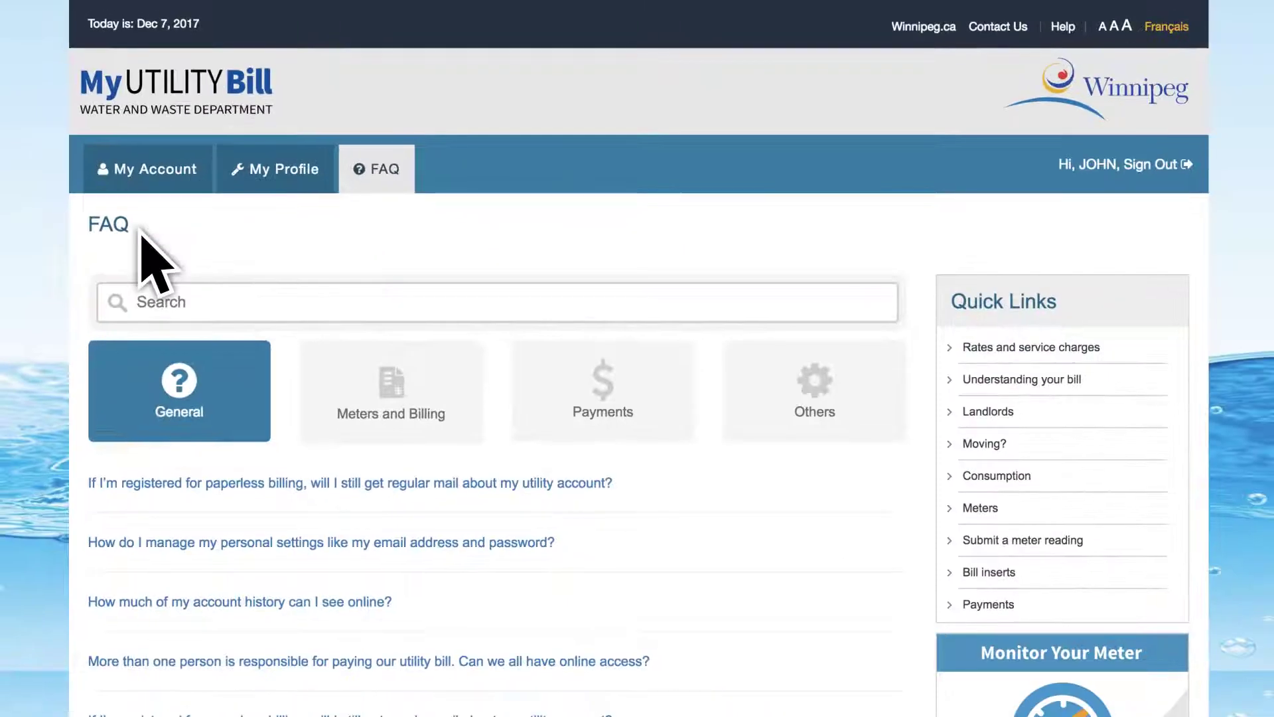